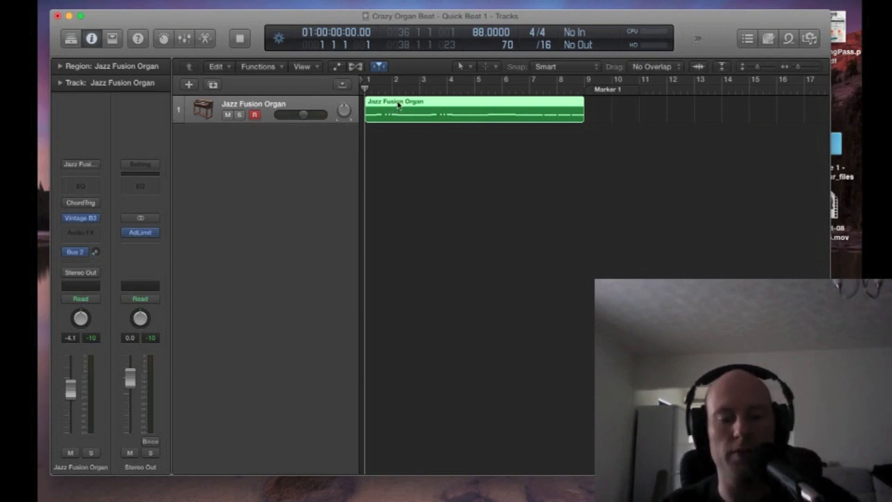
Open the Jazz Fusion Organ region in the Piano Roll, select its first note to examine the single-note line, and close the editor
double_click(396, 101)
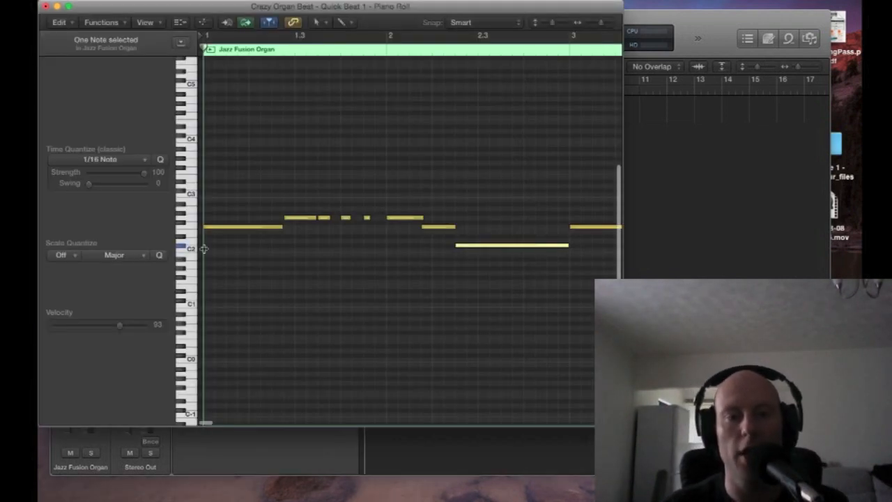
left_click(225, 227)
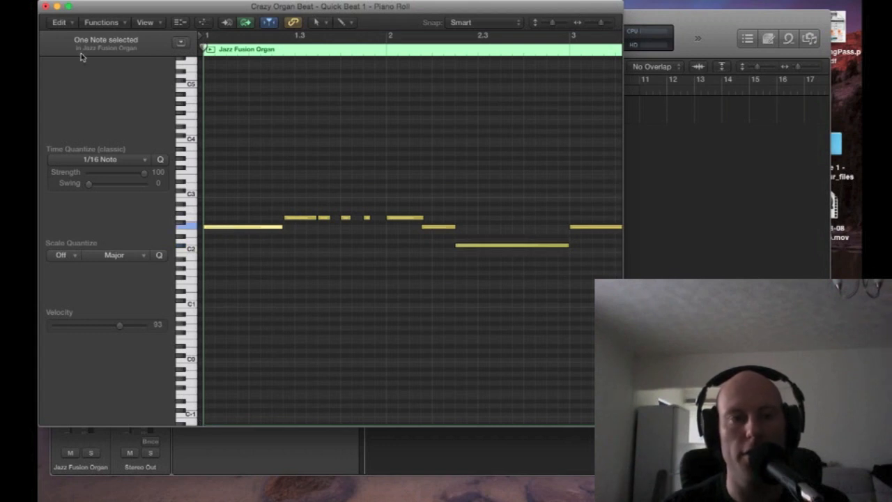
left_click(44, 7)
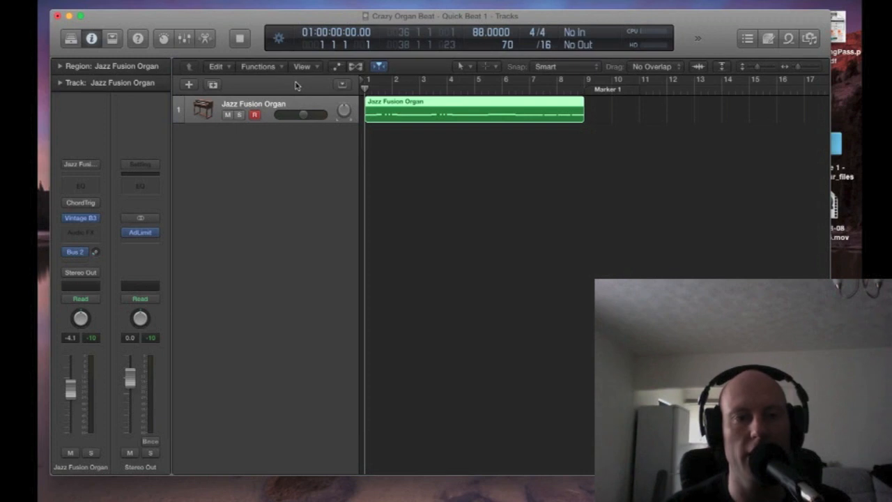
Play the organ region without Chord Trigger, stop playback and return the playhead to the start
key("space")
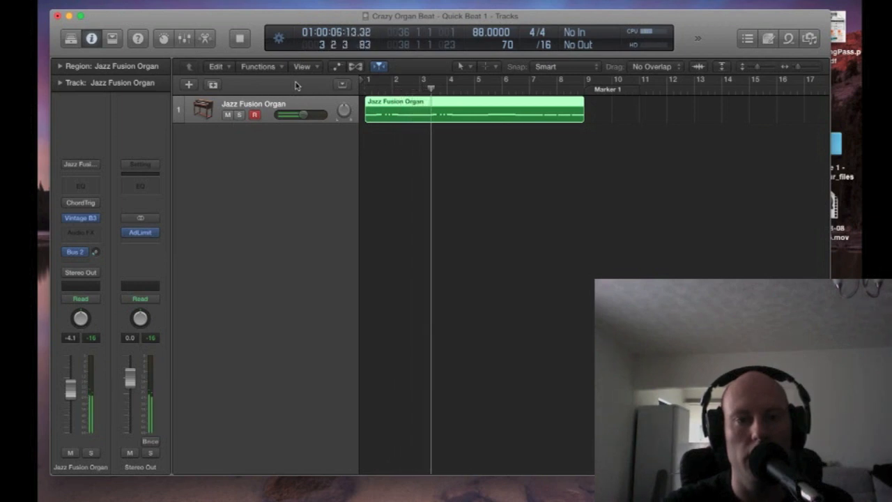
key("space")
key("Return")
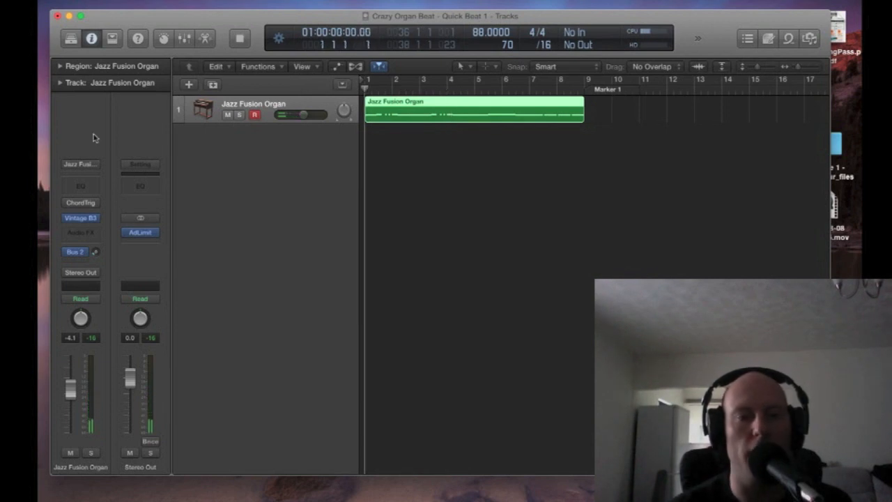
Enable Chord Trigger on the Jazz Fusion Organ track and open its window, placed clear of the organ region
left_click(67, 203)
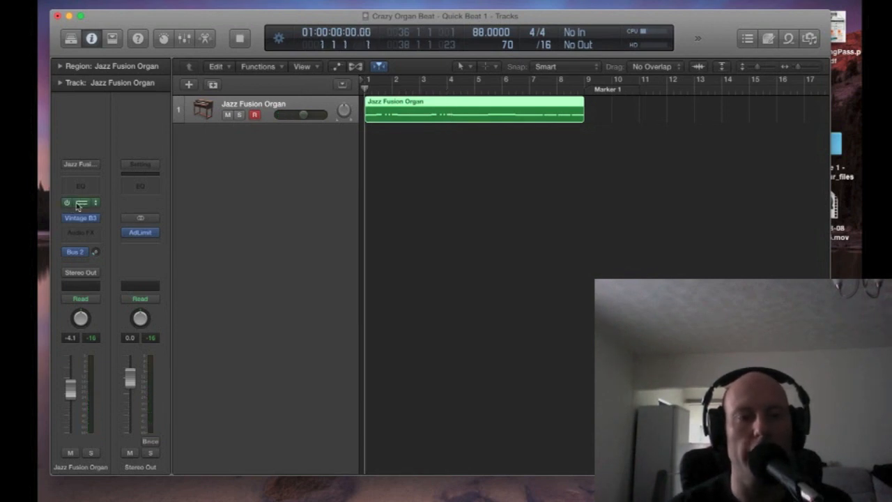
left_click(80, 203)
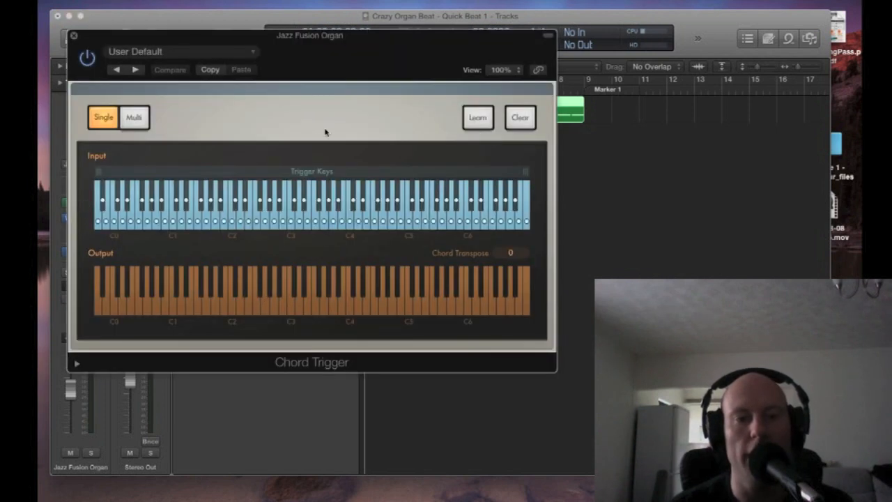
left_click_drag(392, 32, 467, 151)
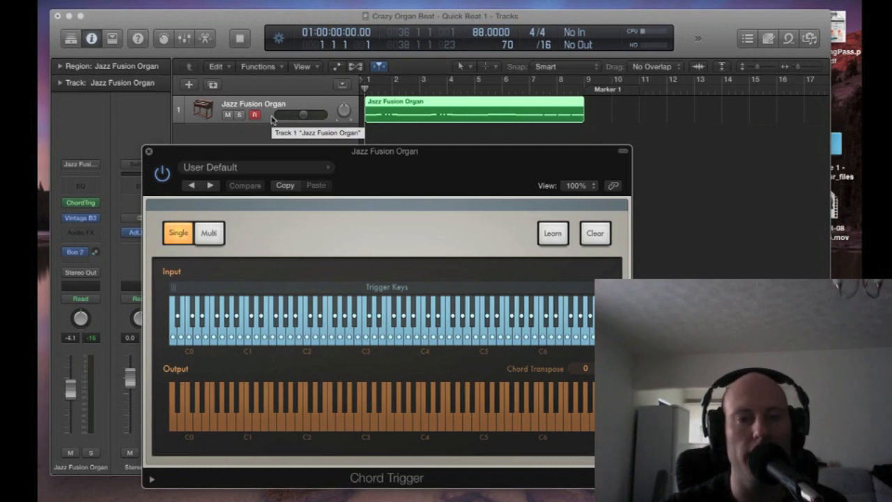
Play the organ region through with Chord Trigger active, return the playhead to the start and close the Chord Trigger window
key("space")
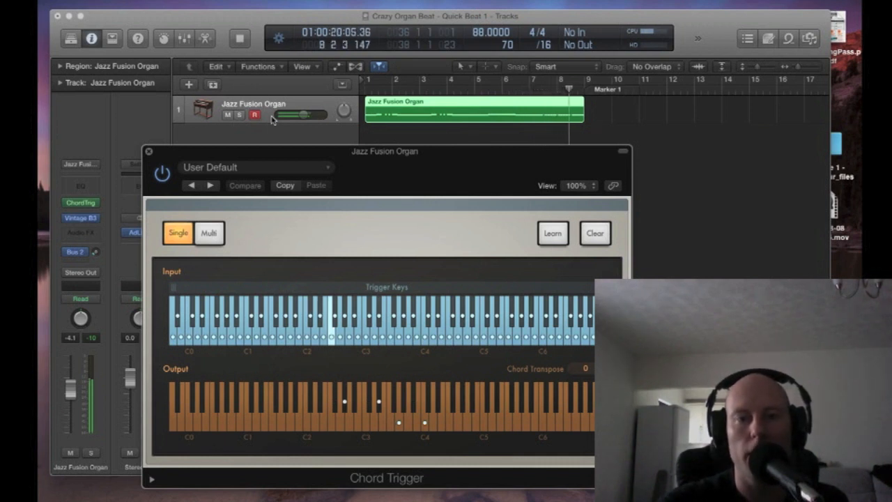
key("space")
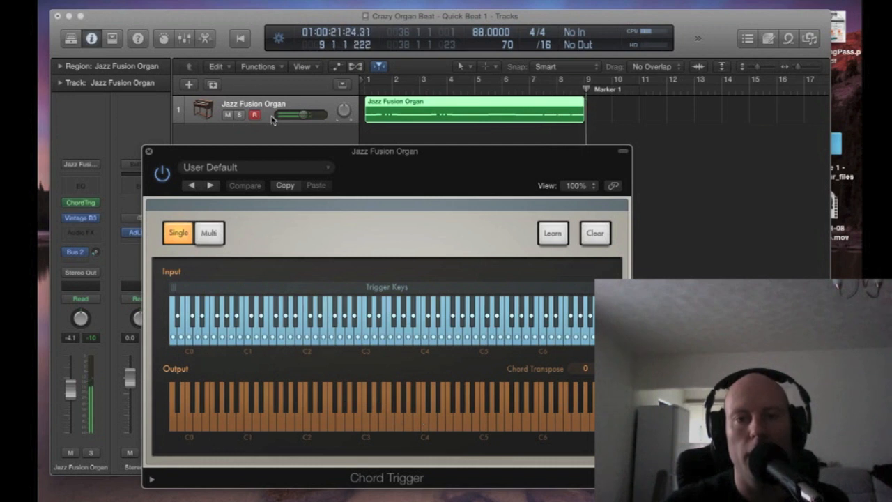
key("Return")
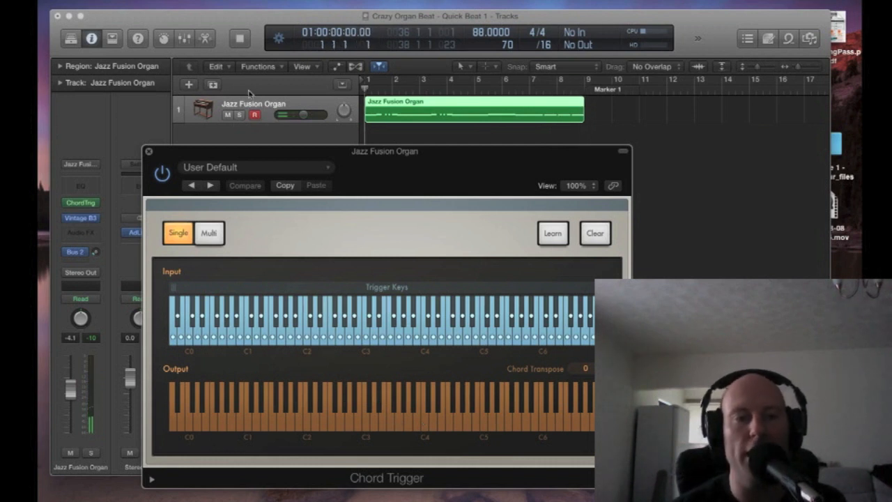
left_click(149, 151)
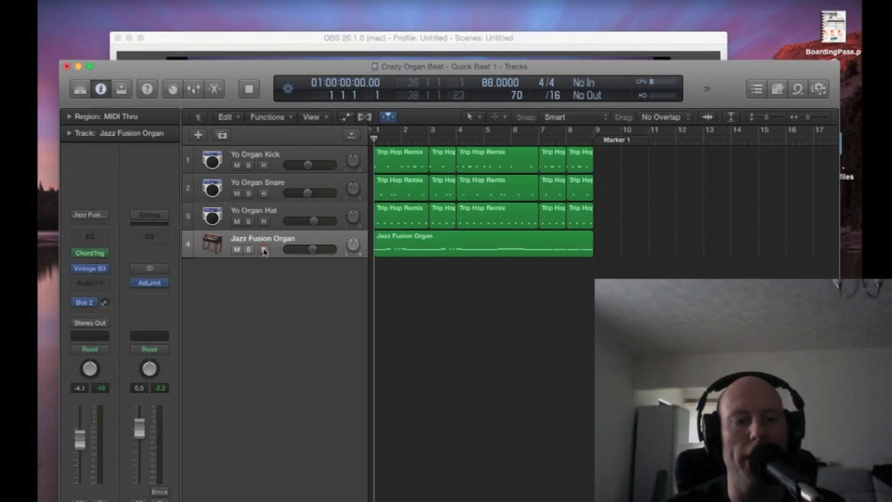
Review the effect chains on the Yo Organ Kick, Yo Organ Snare and Yo Organ Hat tracks
left_click(282, 155)
left_click(280, 187)
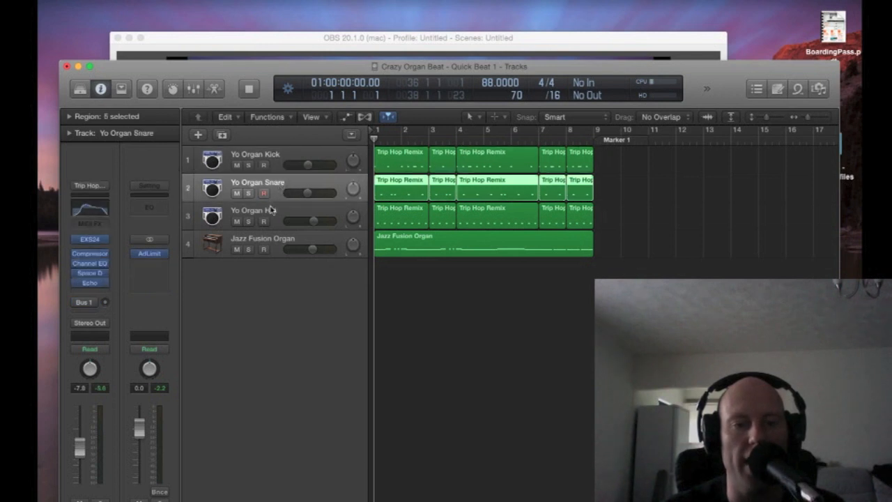
left_click(272, 211)
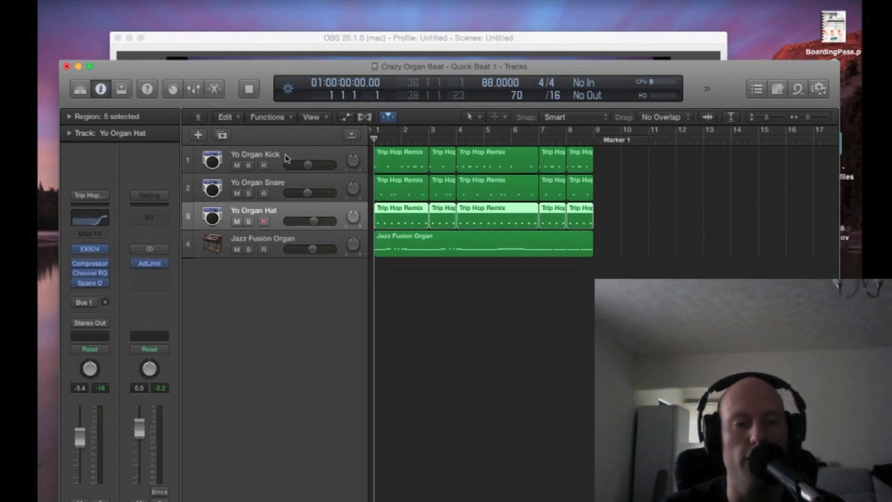
mouse_move(98, 284)
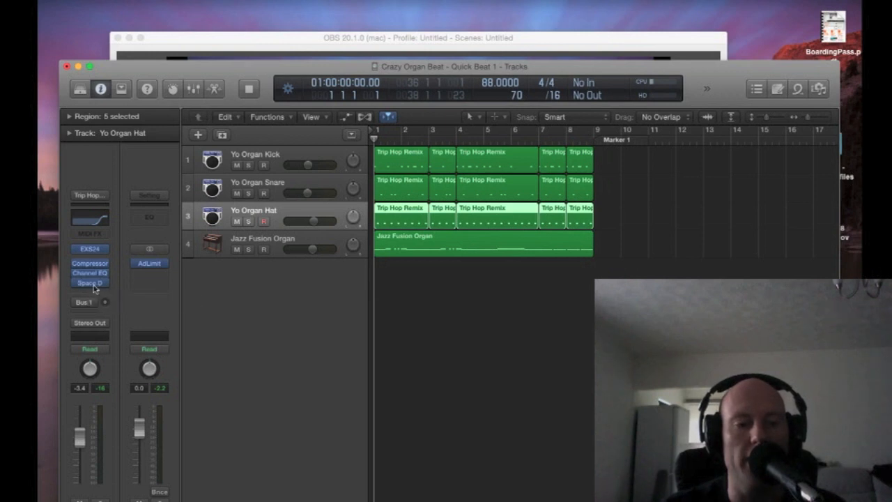
left_click(271, 183)
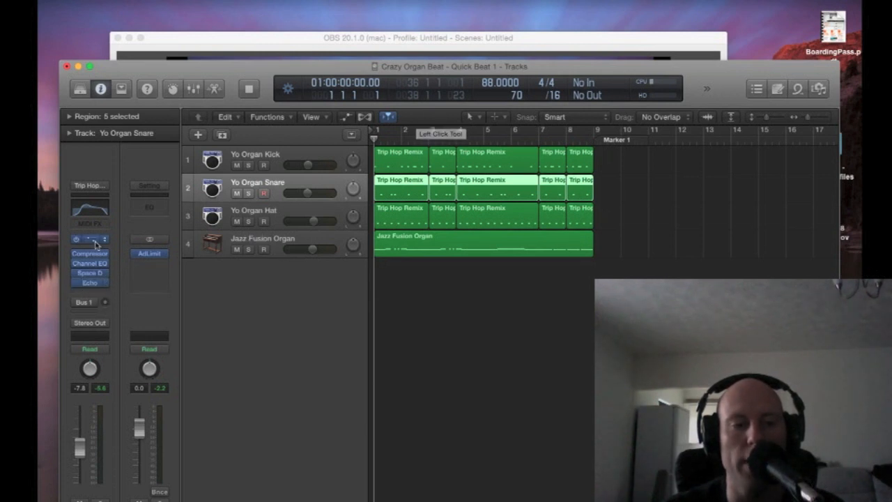
Bypass Space D on the kick, snare and hat tracks, and bypass Echo on the snare
left_click(270, 157)
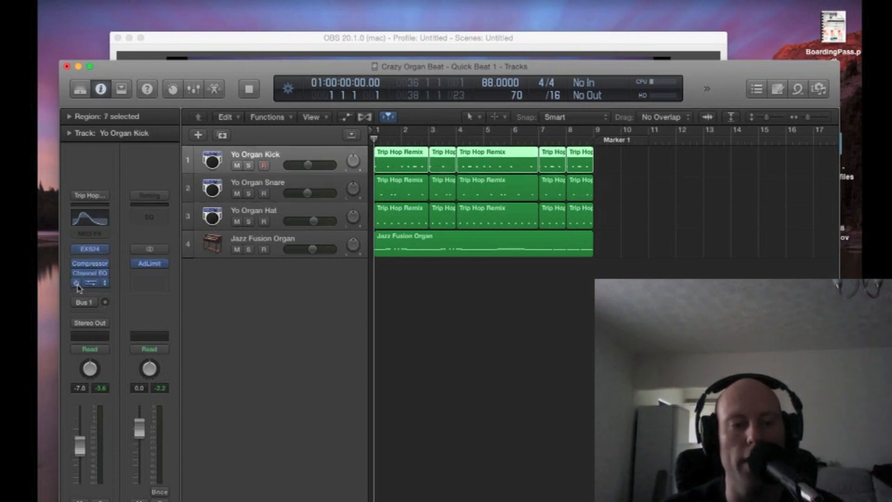
left_click(272, 184)
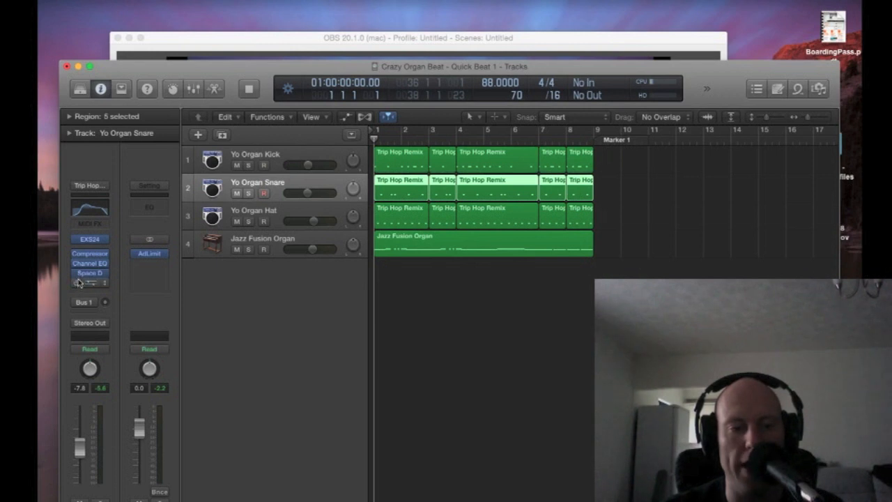
left_click(255, 211)
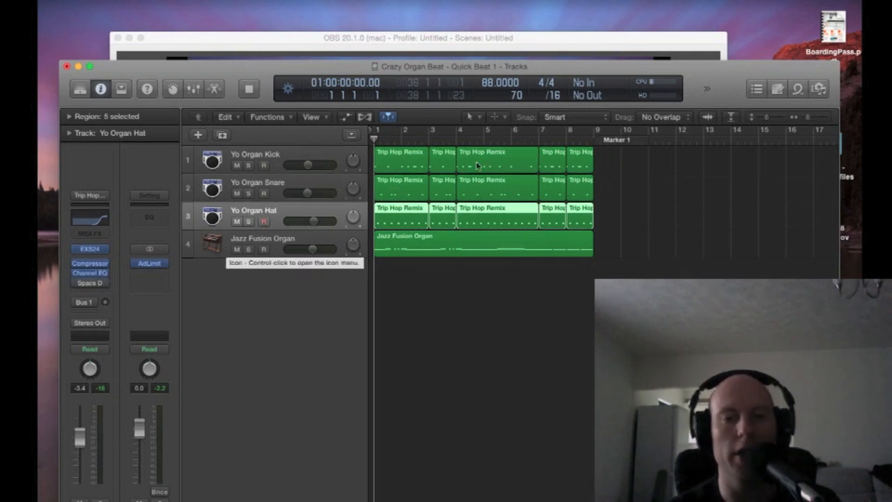
Select all drum and organ regions and set the cycle range to cover them, from bar 1 to bar 9
left_click_drag(597, 149, 541, 169)
key("super+a")
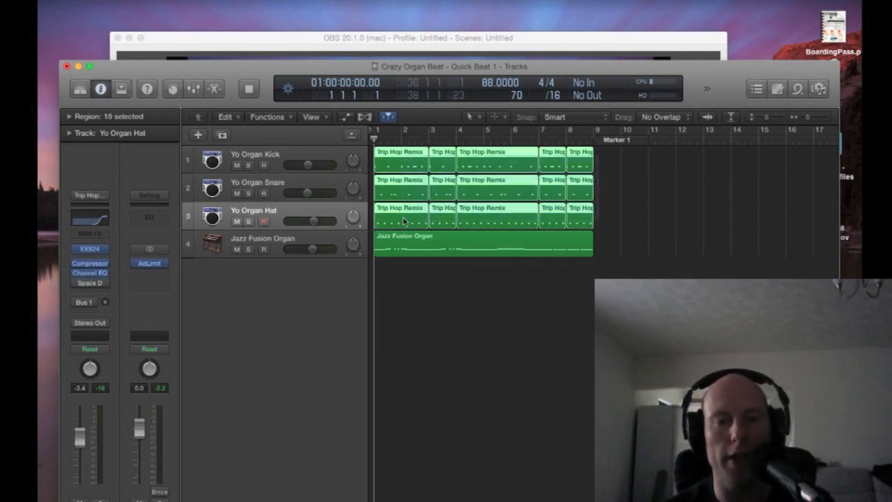
key("super+u")
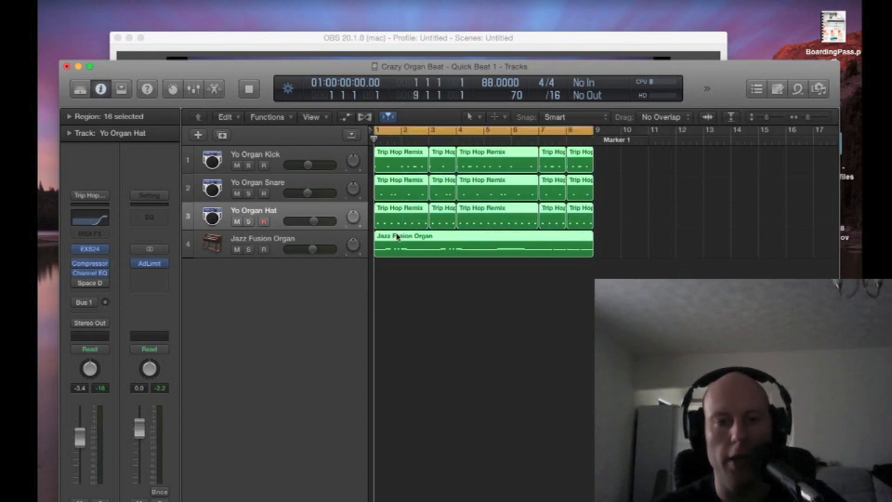
Play the cycled beat, disarm the hat track and re-enable Space D on the hat, snare and kick tracks
key("space")
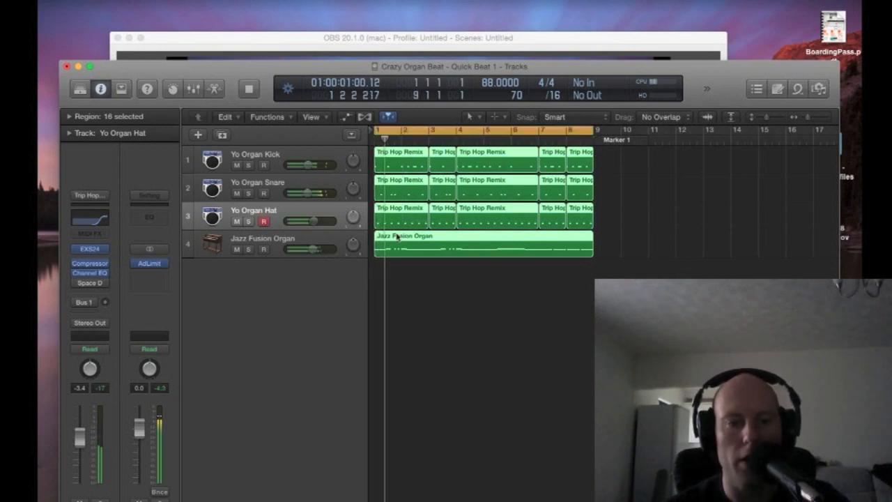
left_click(264, 221)
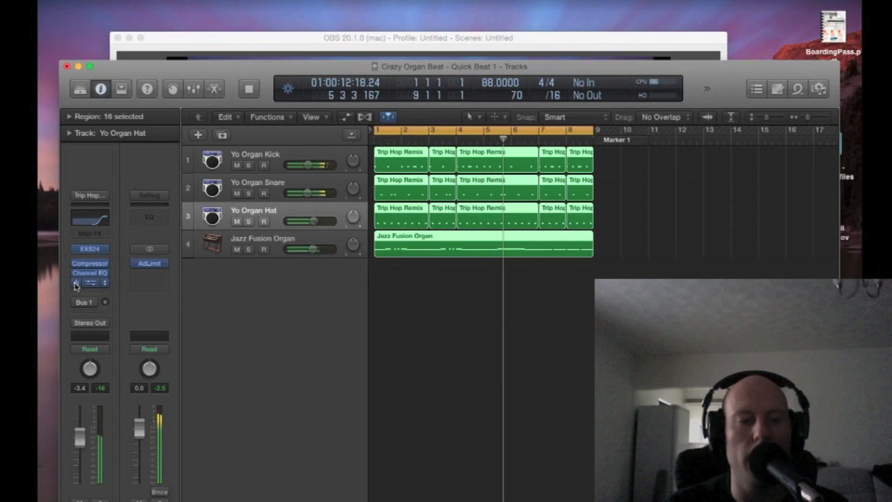
key("Up")
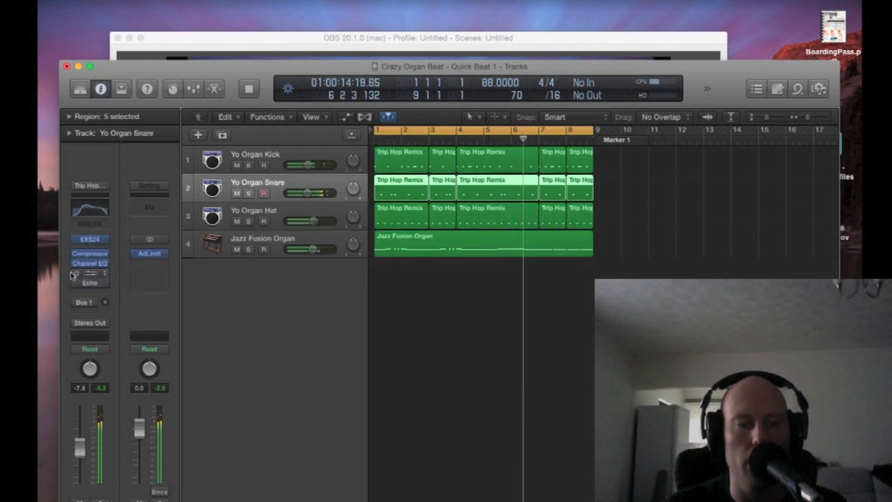
key("Up")
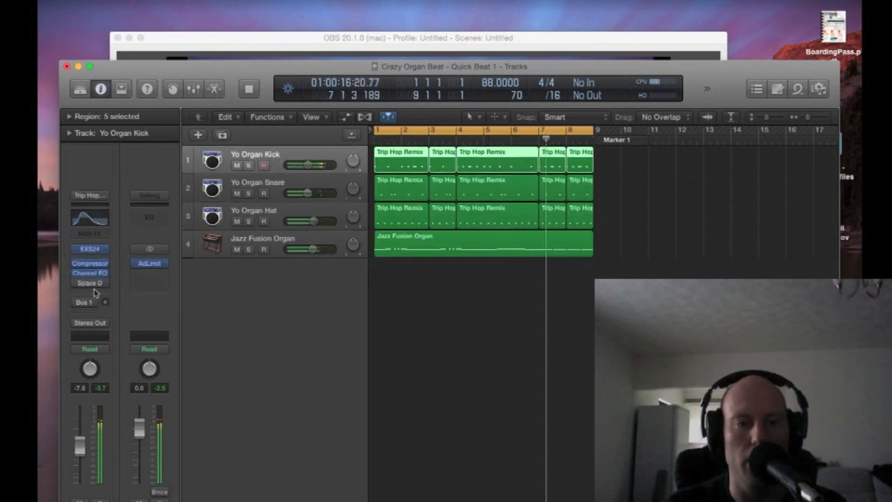
mouse_move(75, 284)
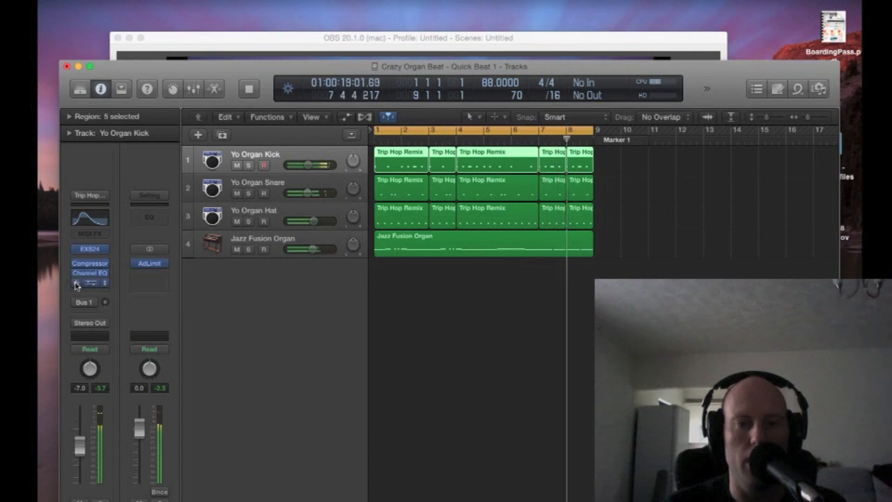
left_click(294, 181)
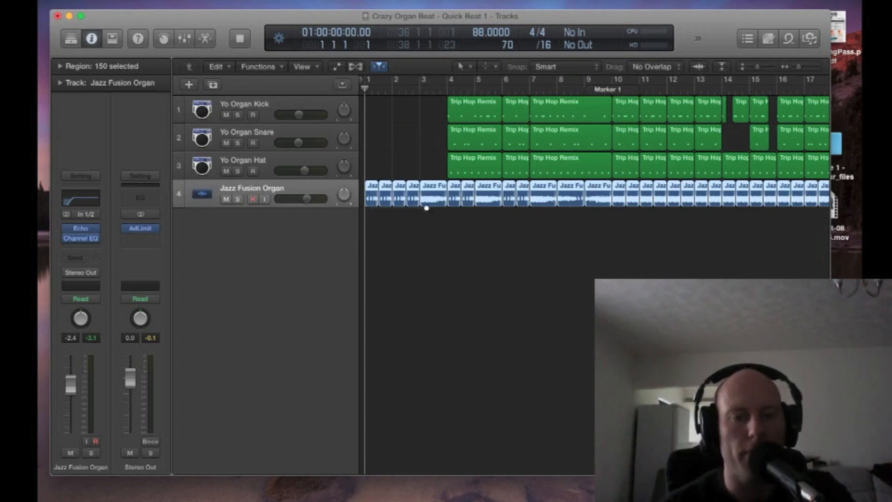
Examine the fades at the joins between the chopped Jazz Fusion Organ audio regions and check the track's Echo effect
left_click_drag(427, 207, 439, 211)
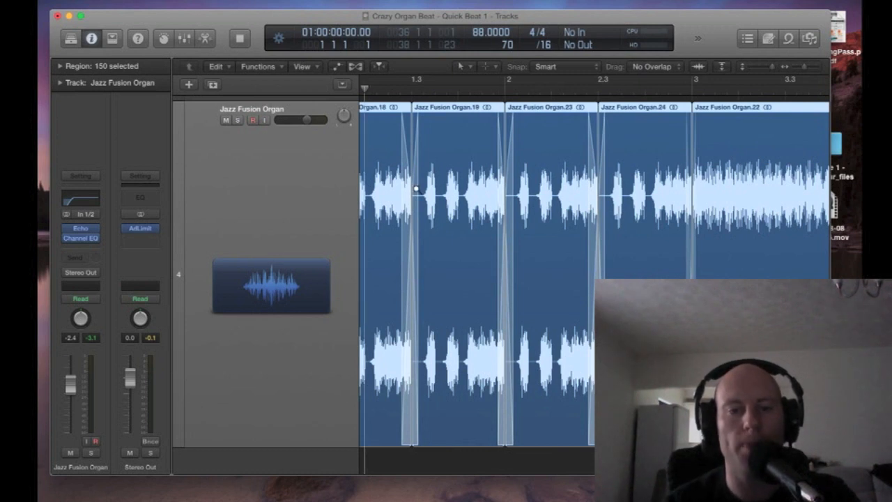
key("z")
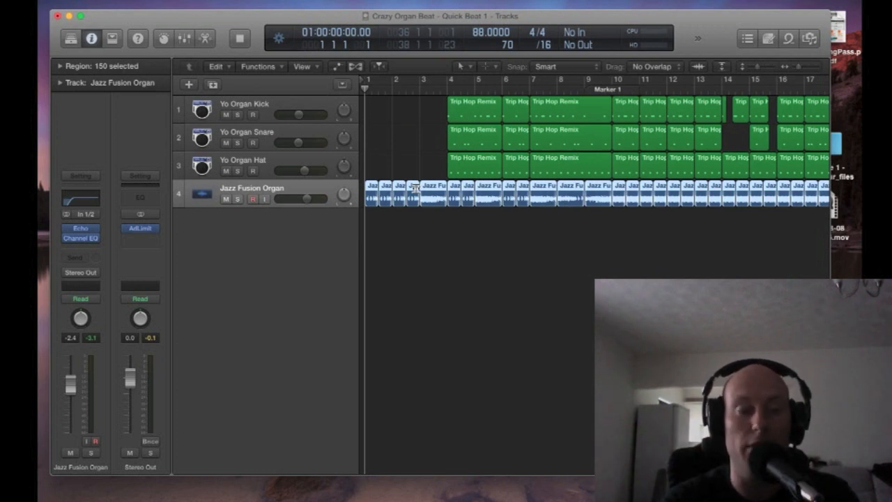
mouse_move(83, 230)
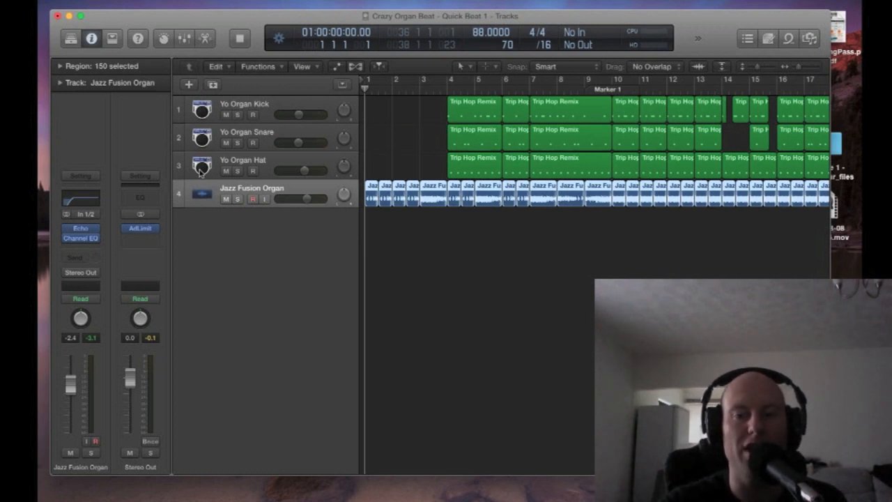
Play the drum and chopped organ arrangement from the start past bar 19, stop and return the playhead to bar 1
key("space")
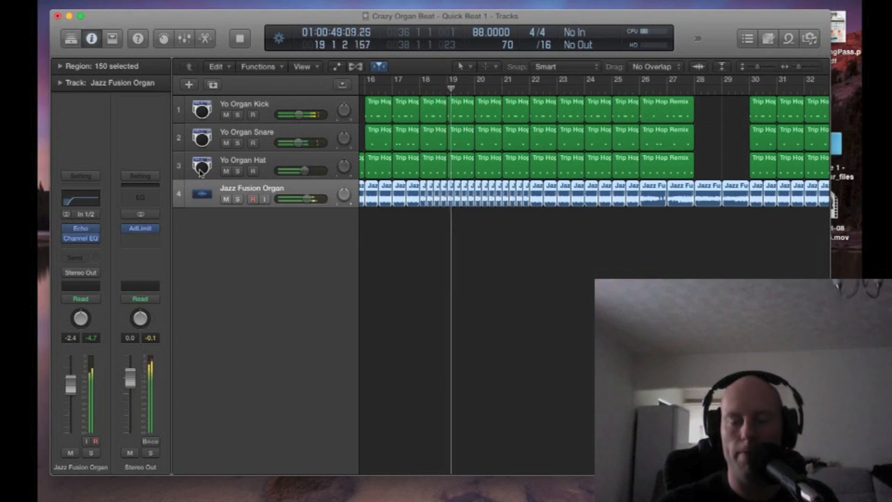
key("space")
key("Return")
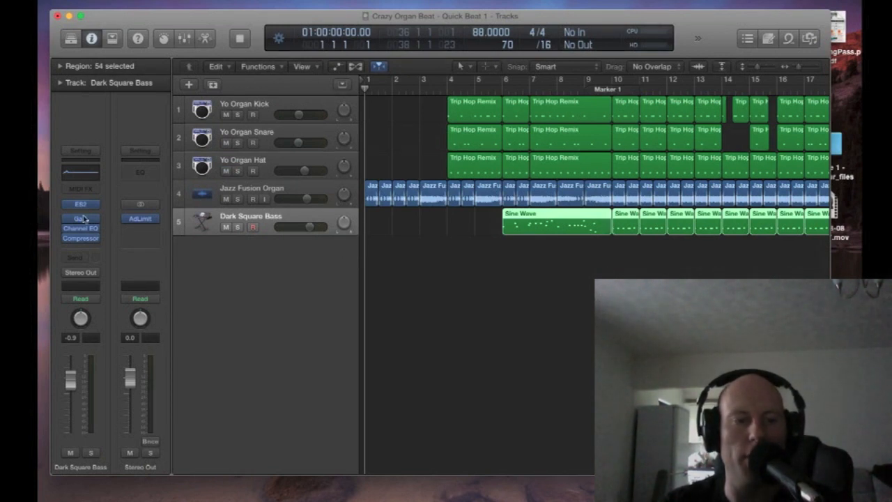
Inspect the low-frequency boost in the Dark Square Bass track's Channel EQ and close the EQ window
left_click_drag(80, 220, 80, 222)
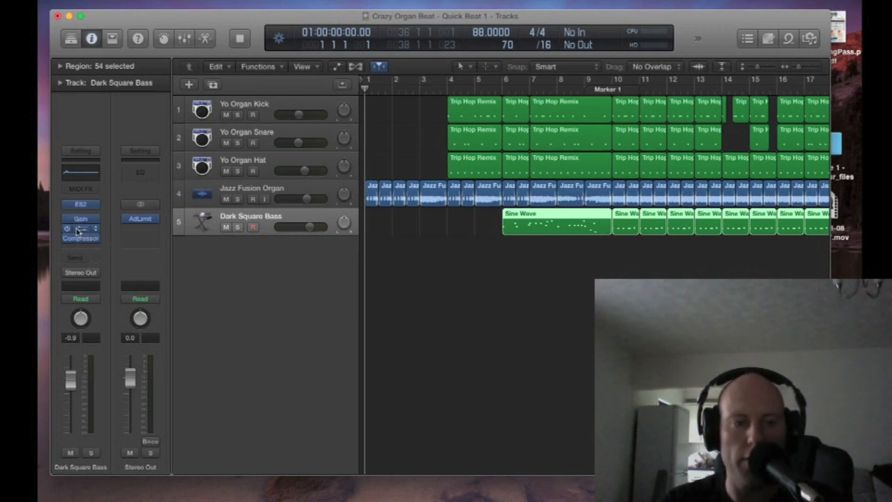
left_click(80, 231)
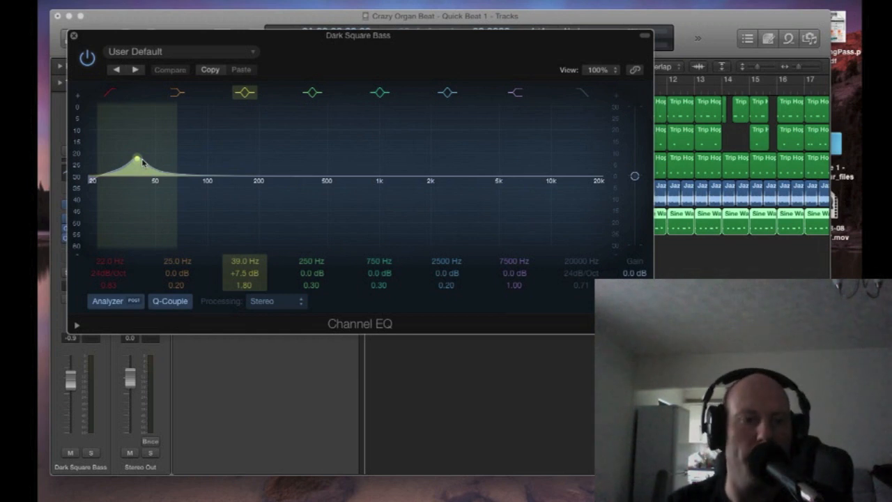
left_click(74, 35)
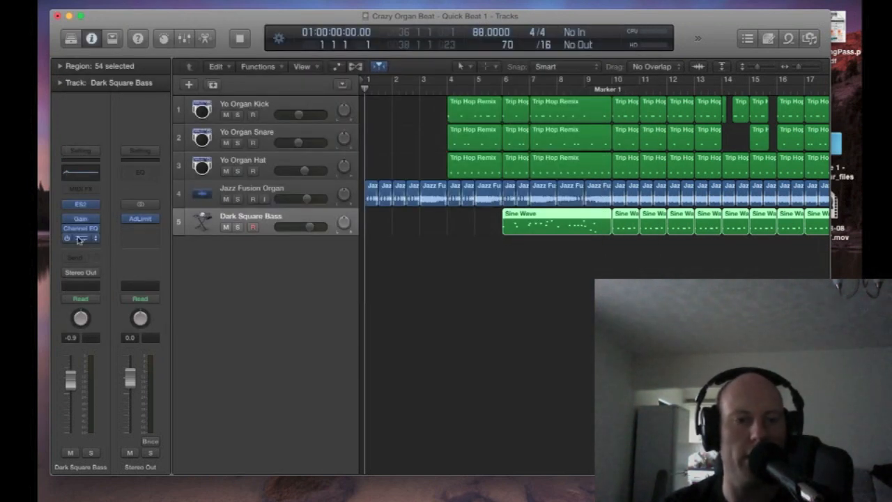
Inspect the Compressor and the ES2 synth settings on the Dark Square Bass track, closing each window
left_click(80, 239)
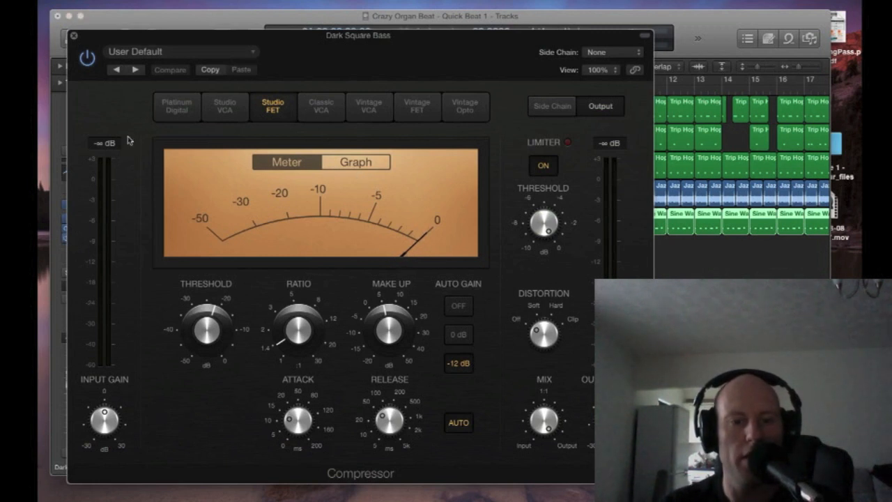
left_click(75, 37)
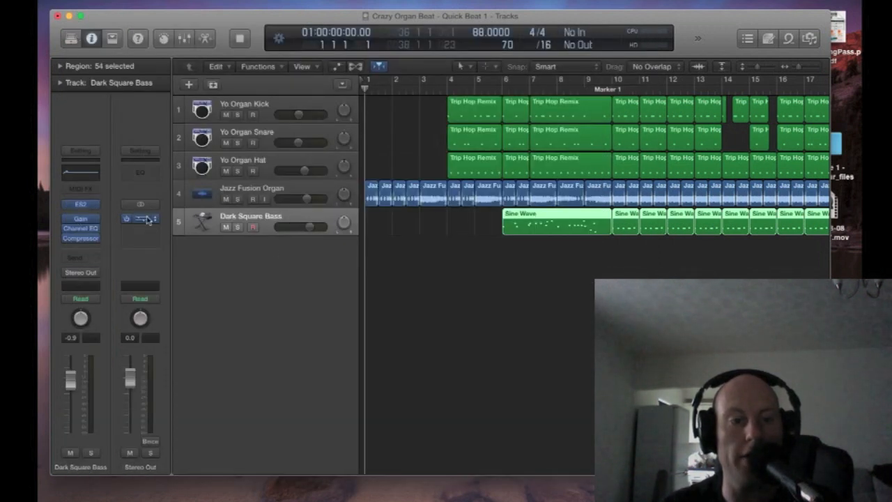
left_click(82, 205)
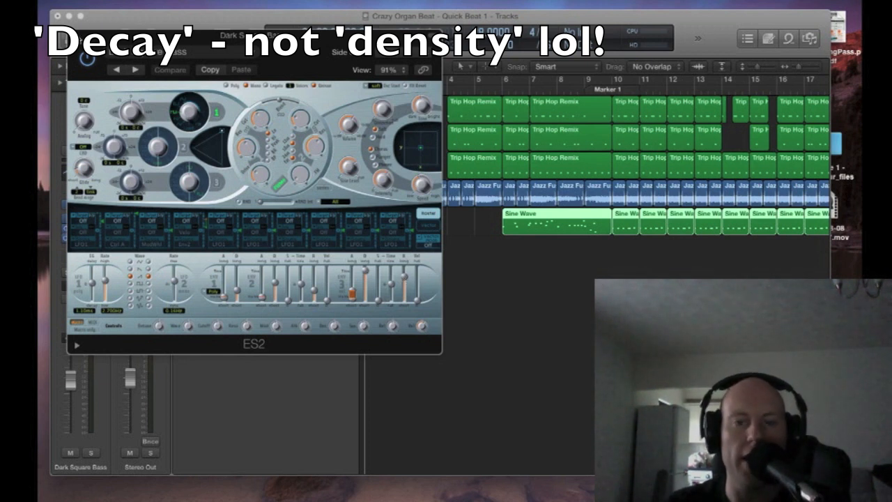
left_click(75, 36)
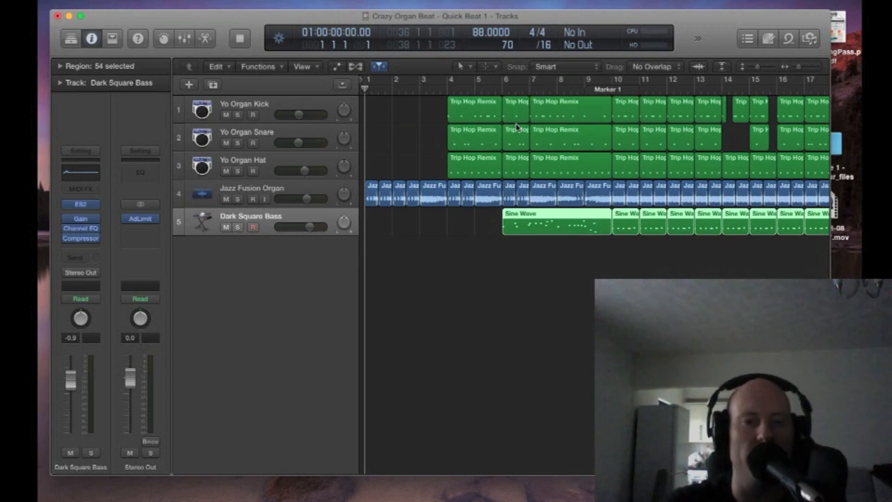
Play the arrangement with the bass from bar 1 to bar 16, disarm the Dark Square Bass track and stop
key("space")
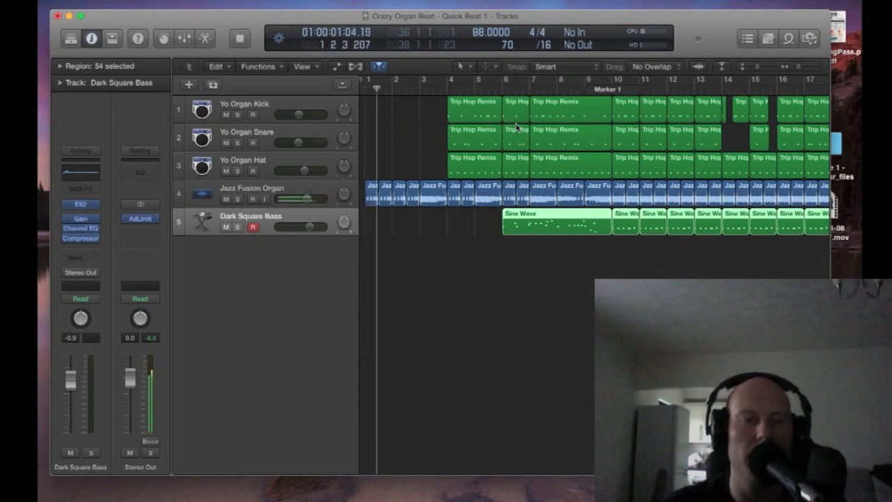
left_click(253, 227)
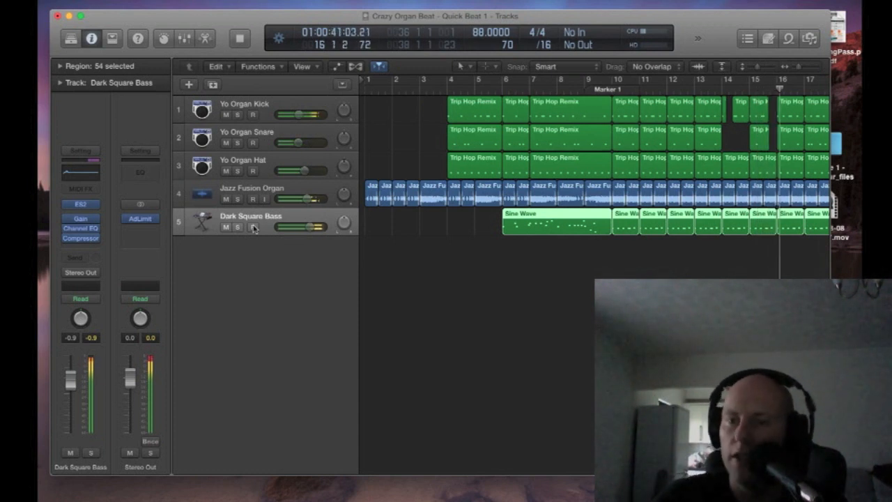
key("space")
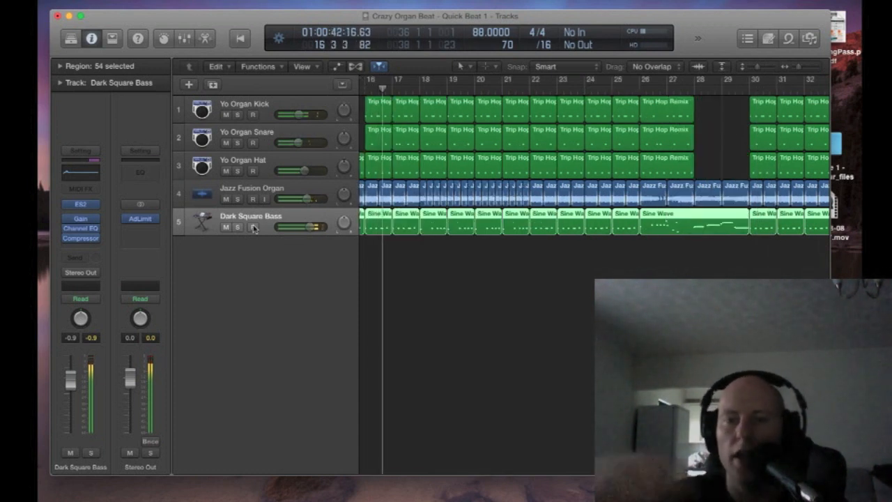
Move the playhead to bar 26, play the long bass region past bar 30, stop and return to bar 1
key("period")
key("period")
key("period")
key("period")
key("period")
key("period")
key("period")
key("period")
key("period")
key("period")
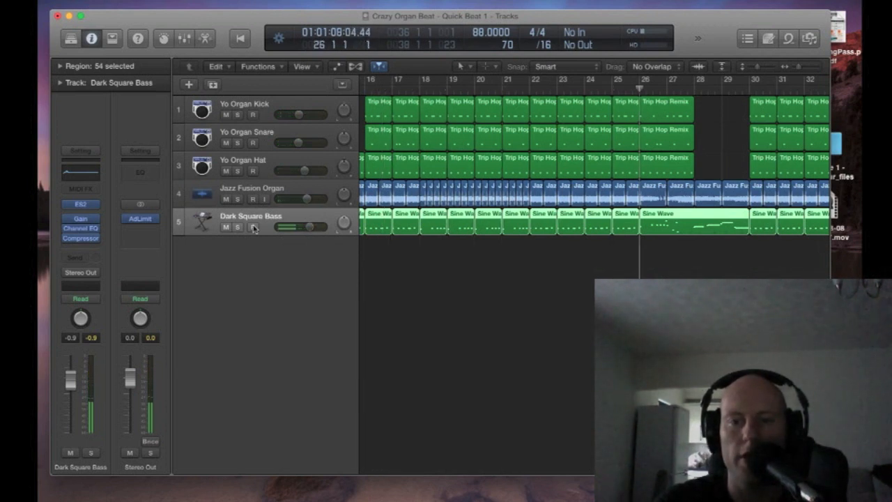
key("space")
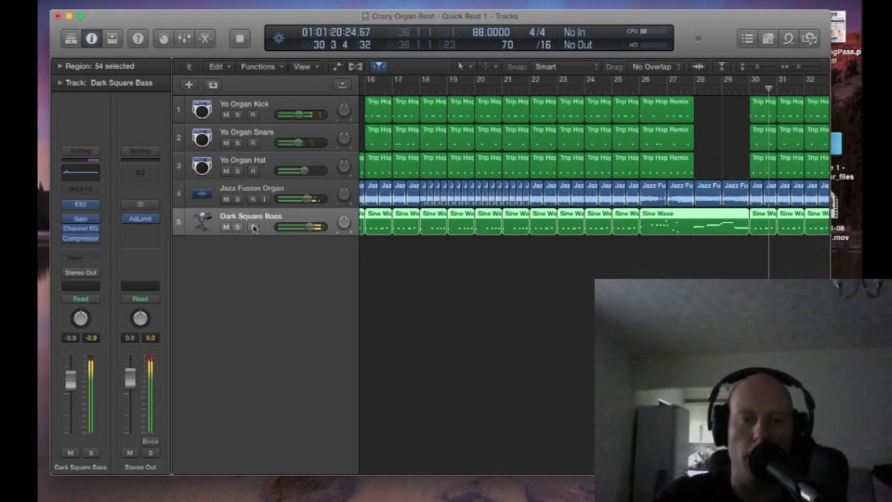
key("space")
key("Return")
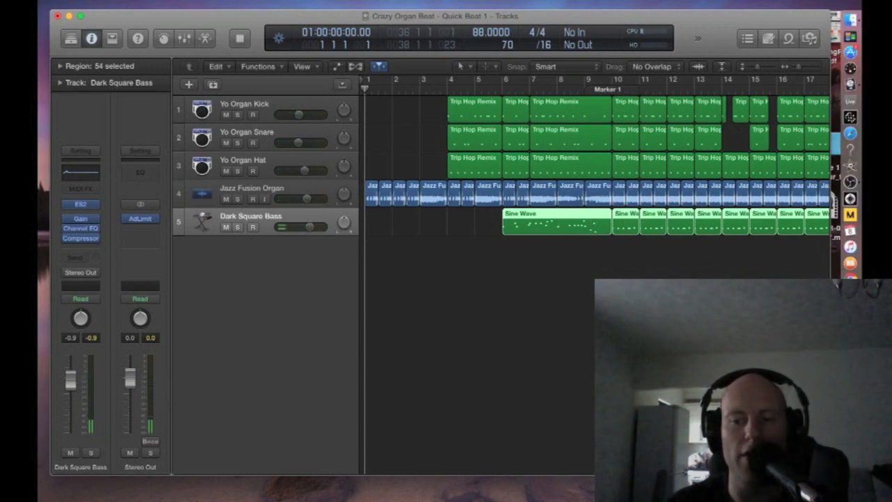
Restore the YO! track by undoing its removal, and check its EXS24 sampler
key("super+z")
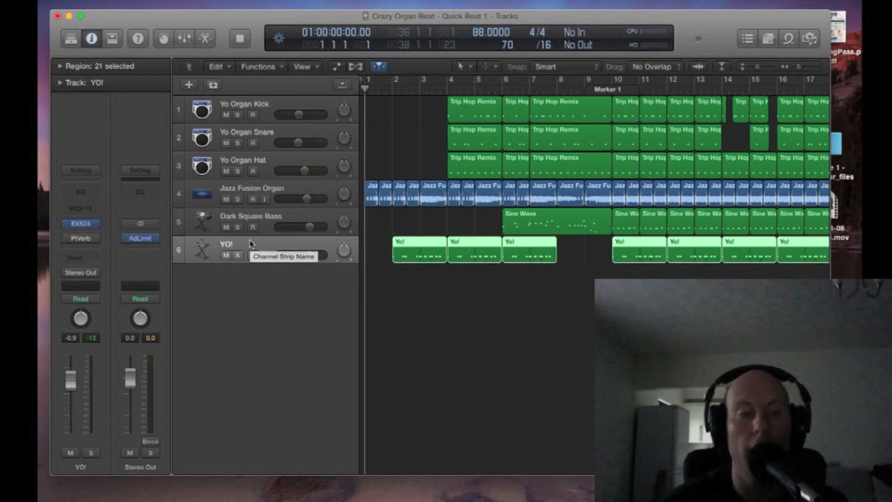
left_click(82, 224)
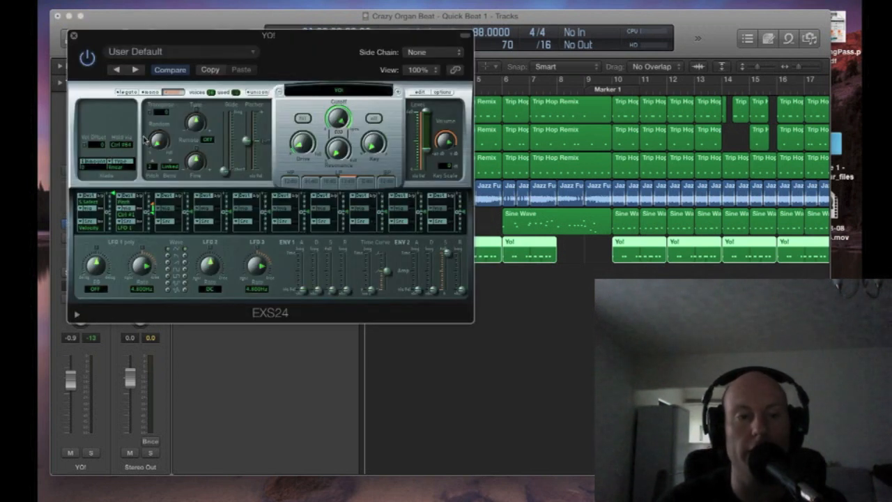
left_click(75, 36)
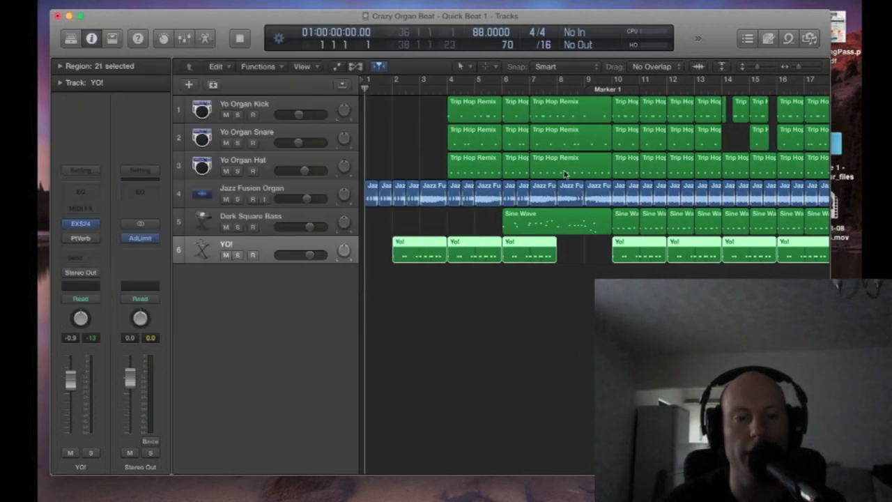
Solo the YO! track, play it from bar 2, and resume playback with its PtVerb reverb enabled
key("period")
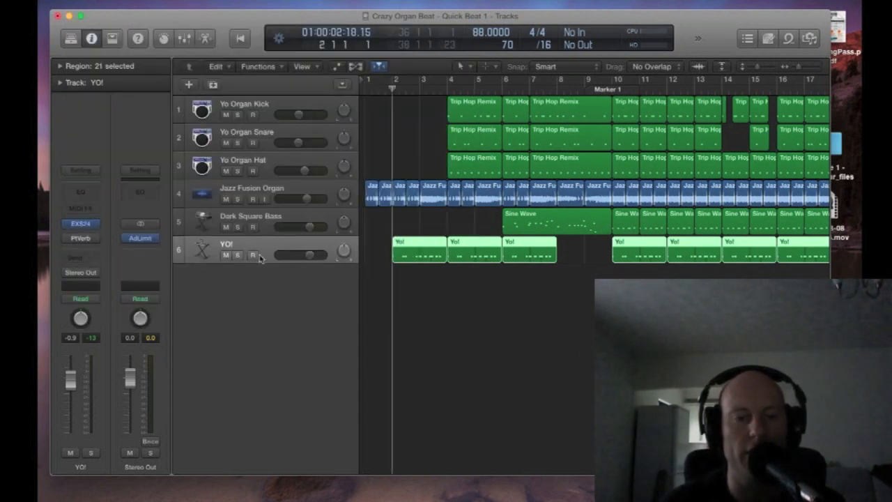
left_click(237, 255)
key("space")
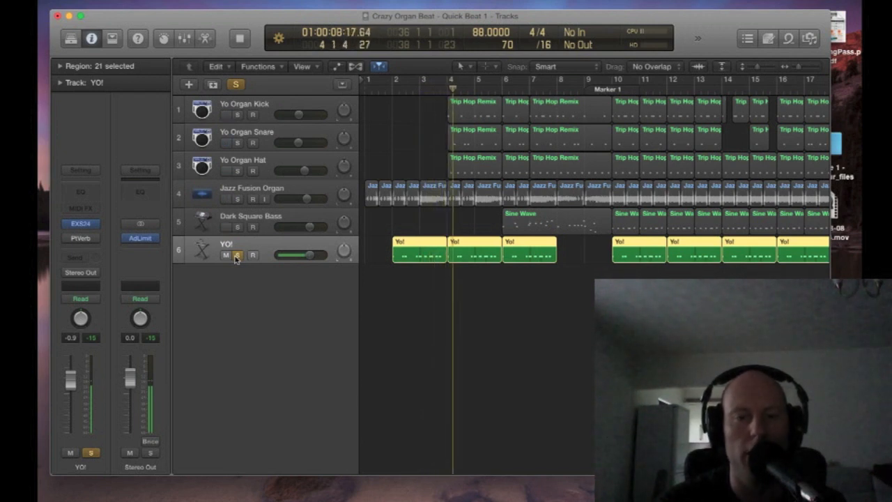
key("space")
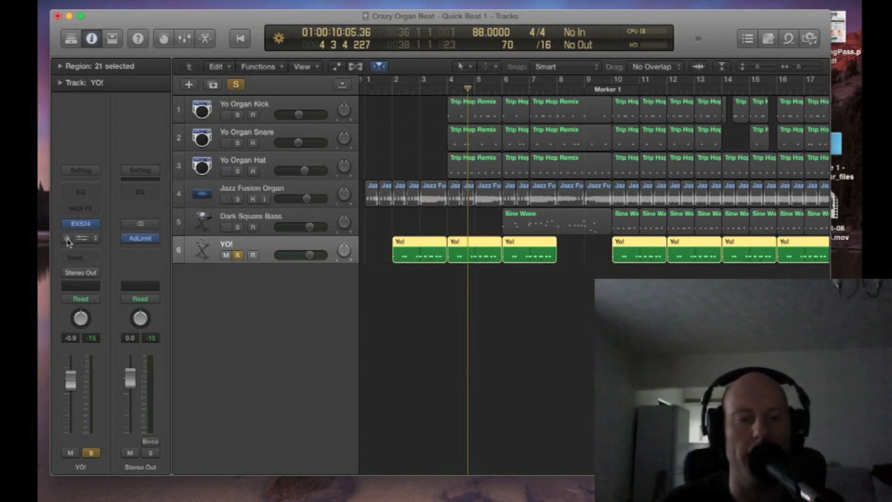
key("space")
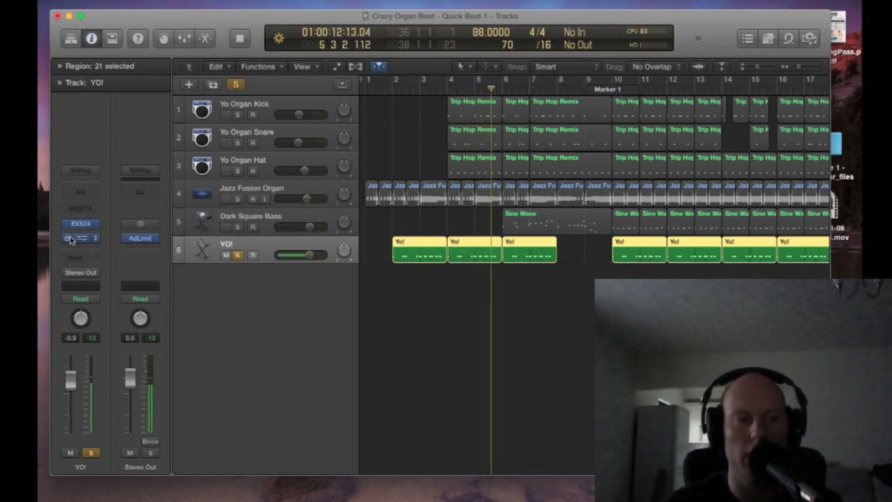
Try out the Tune control of the YO! track's EXS24 sampler during playback and close the sampler
left_click(81, 224)
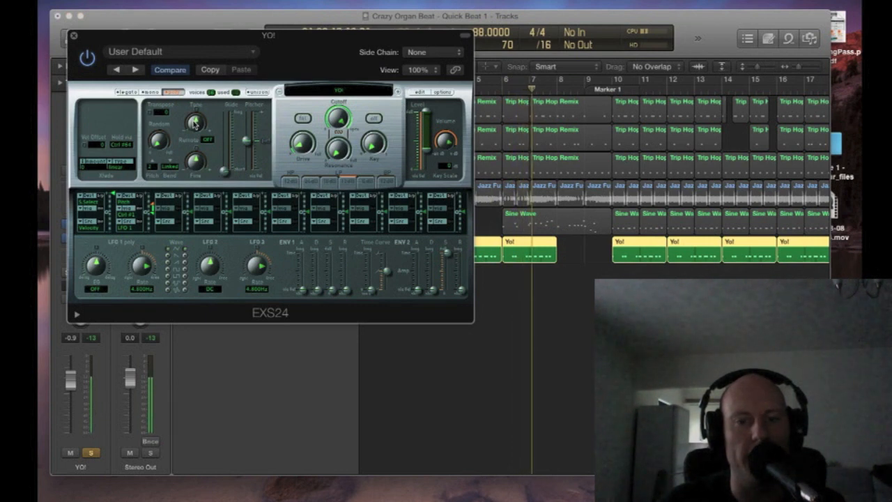
left_click_drag(195, 124, 195, 134)
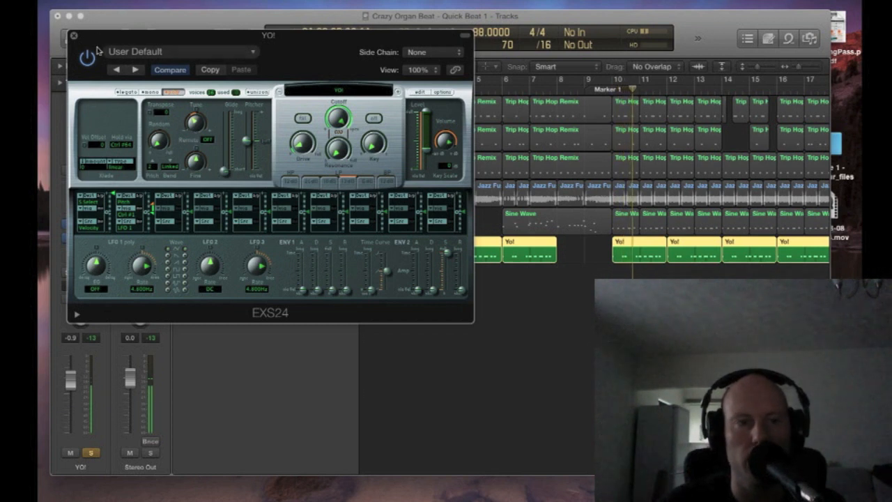
left_click(74, 36)
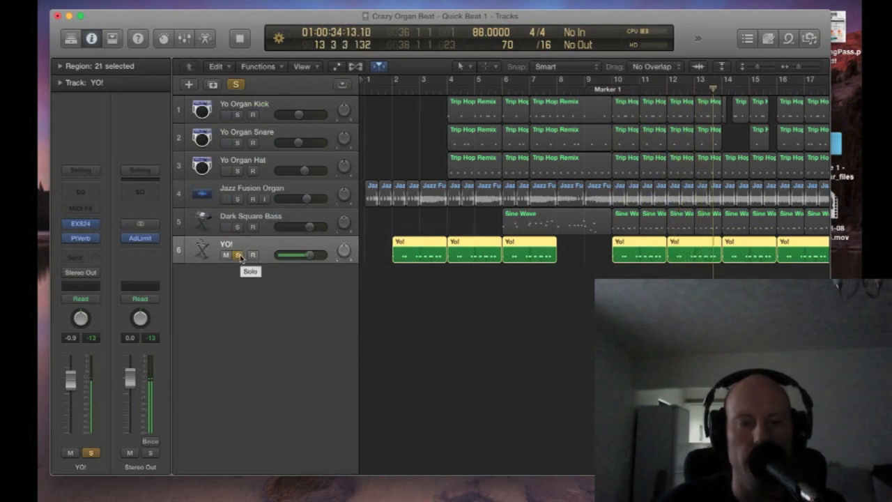
Unsolo the YO! track, play it with the full arrangement past bar 23 and stop
left_click(238, 255)
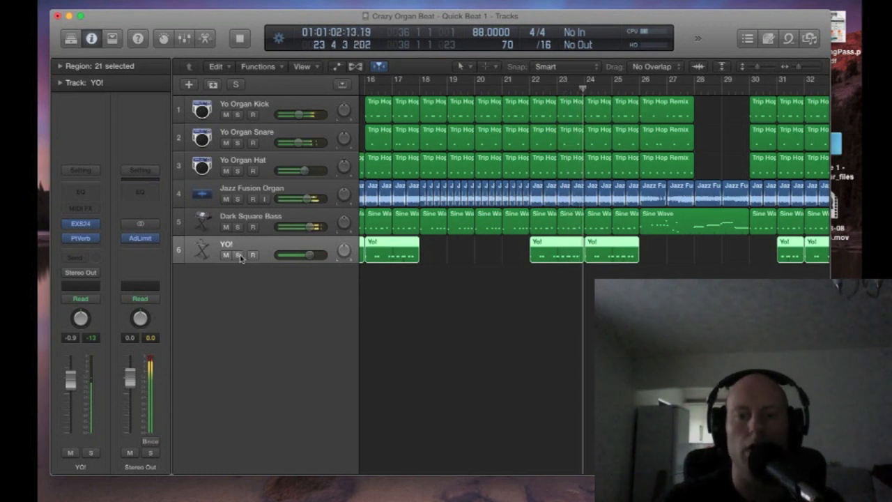
key("space")
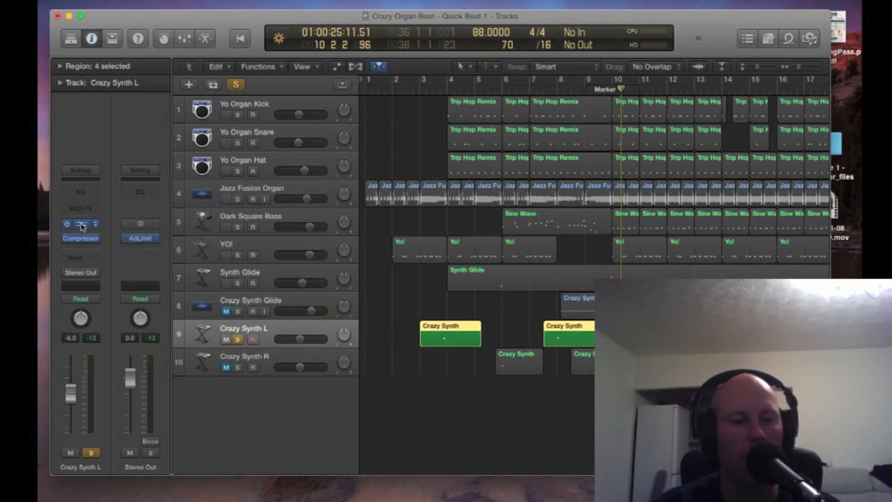
Check the Alchemy synth on the Crazy Synth L track, and play the soloed track from bar 3
left_click(81, 224)
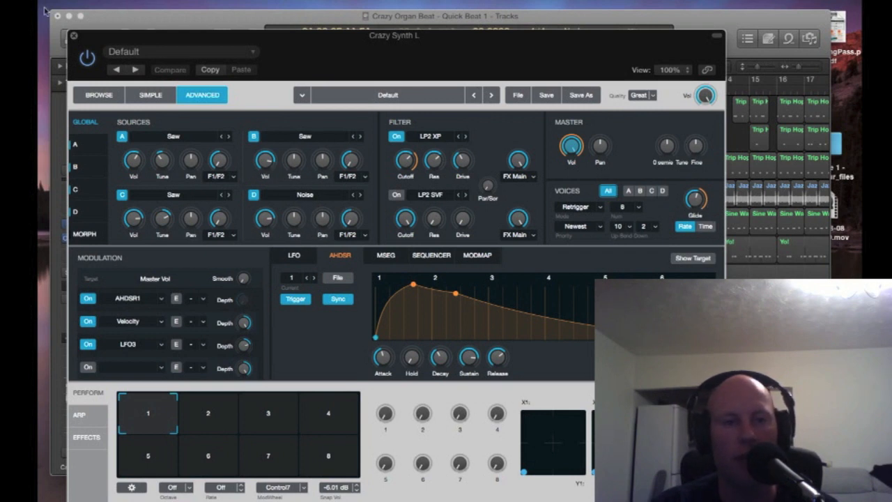
left_click(74, 36)
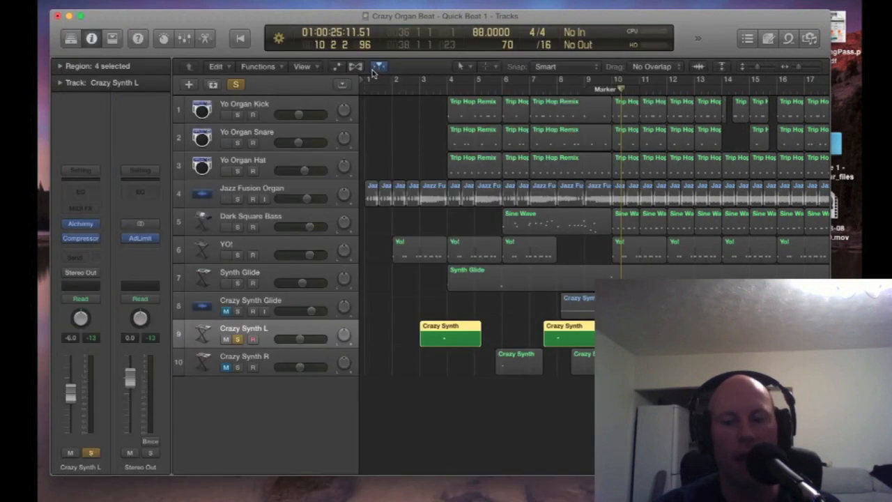
key("comma")
key("comma")
key("comma")
key("comma")
key("comma")
key("comma")
key("comma")
key("comma")
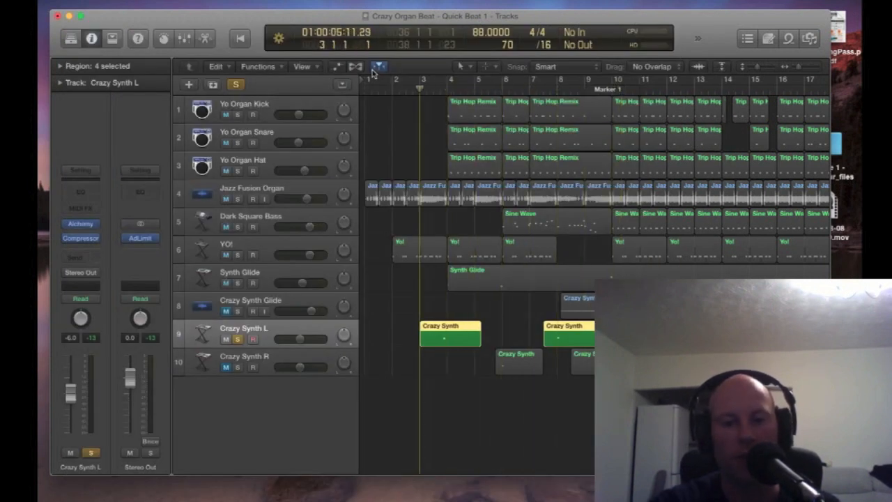
key("space")
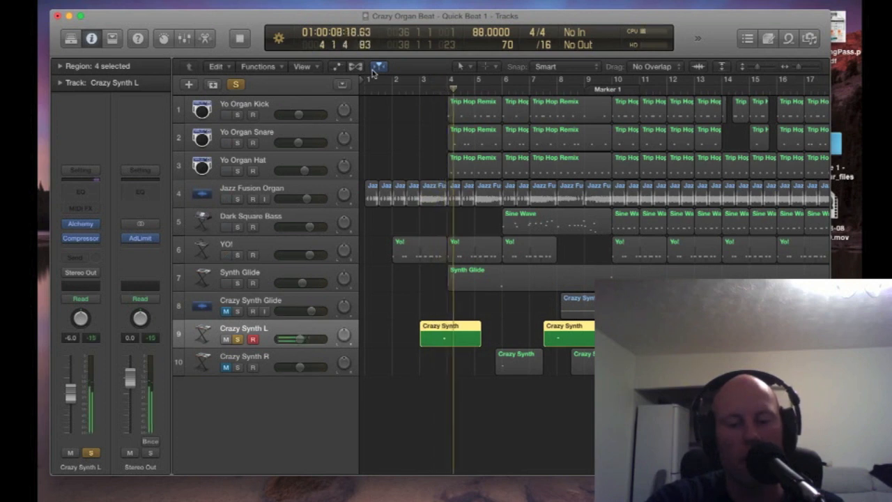
Skip playback ahead to the Crazy Synth L regions around bars 8 and 17, then stop past bar 18
key("period")
key("period")
key("period")
key("period")
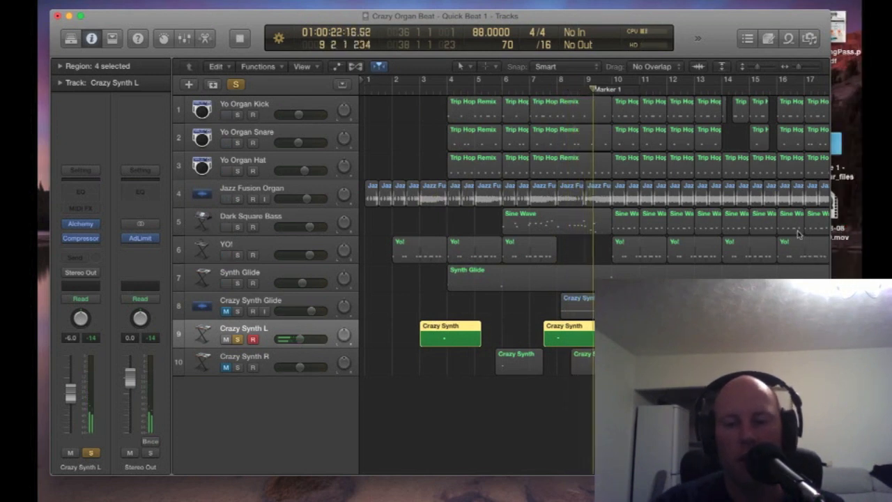
left_click(802, 86)
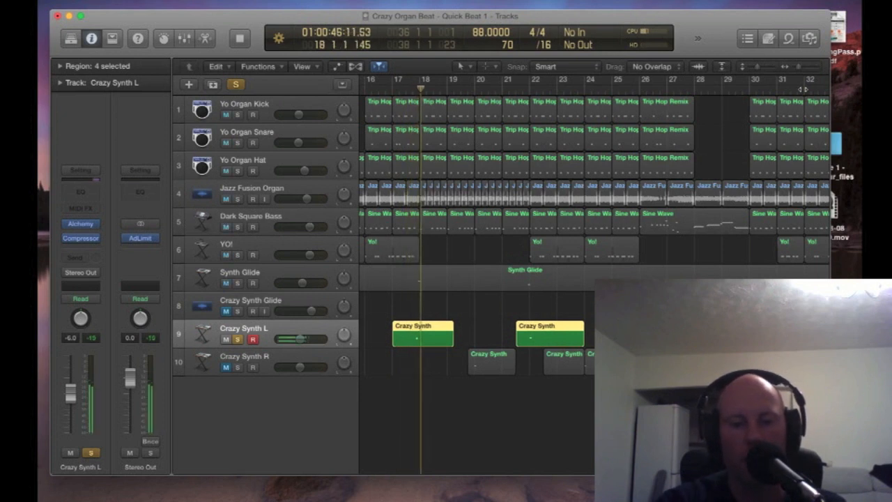
key("space")
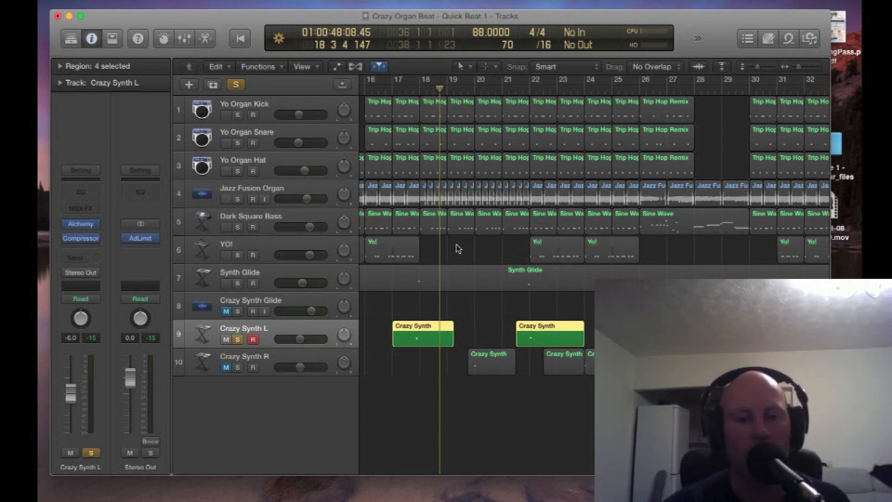
Review Crazy Synth L's Alchemy settings again, close them, and return the track from solo to muted
left_click(78, 227)
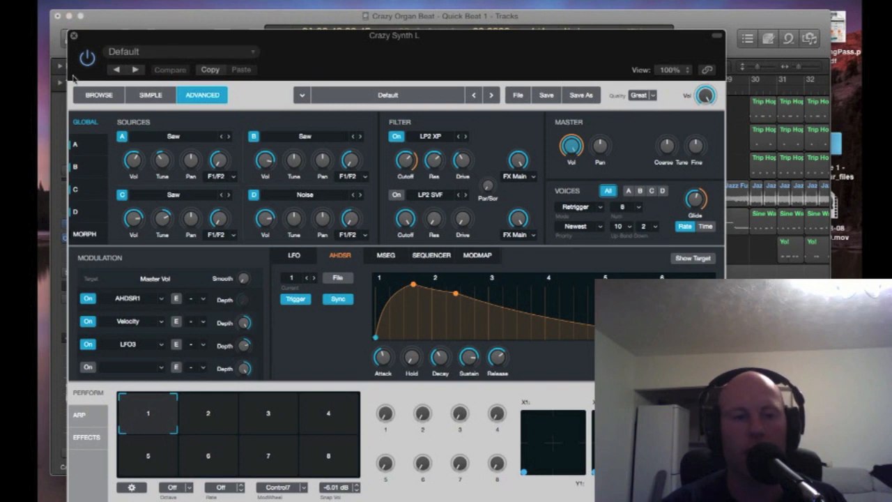
left_click(74, 36)
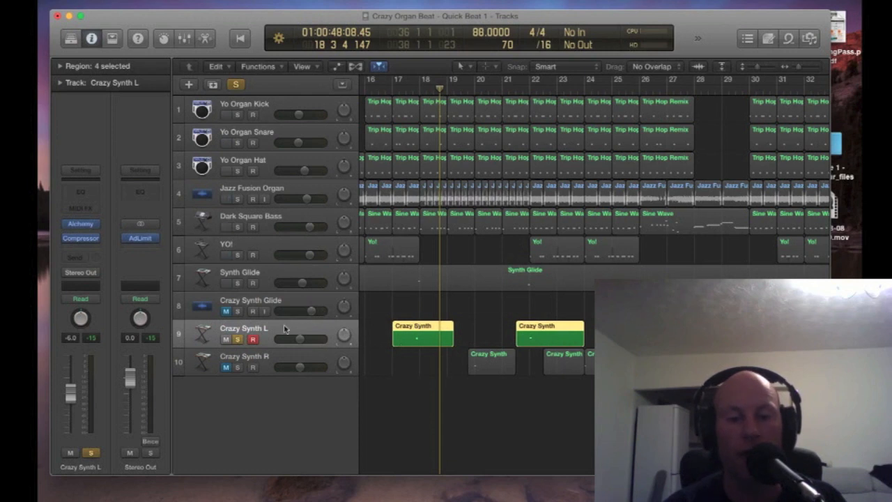
left_click(237, 339)
Return to bar 1, audition the Crazy Synth Glide track in solo up to bar 9, and mute it again
key("Return")
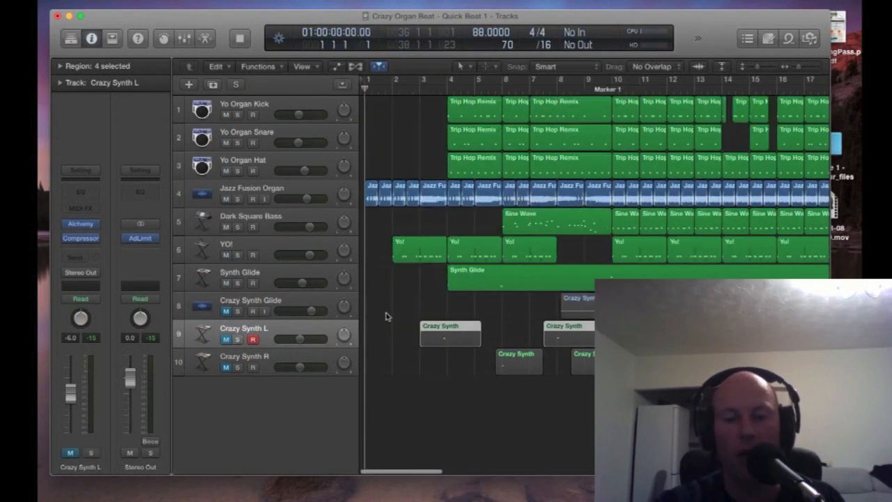
left_click(238, 310)
key("space")
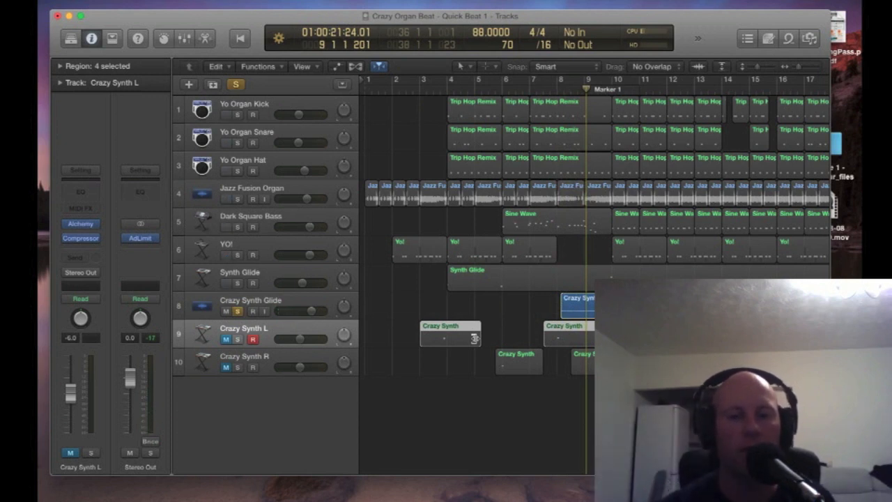
left_click(237, 311)
left_click(226, 311)
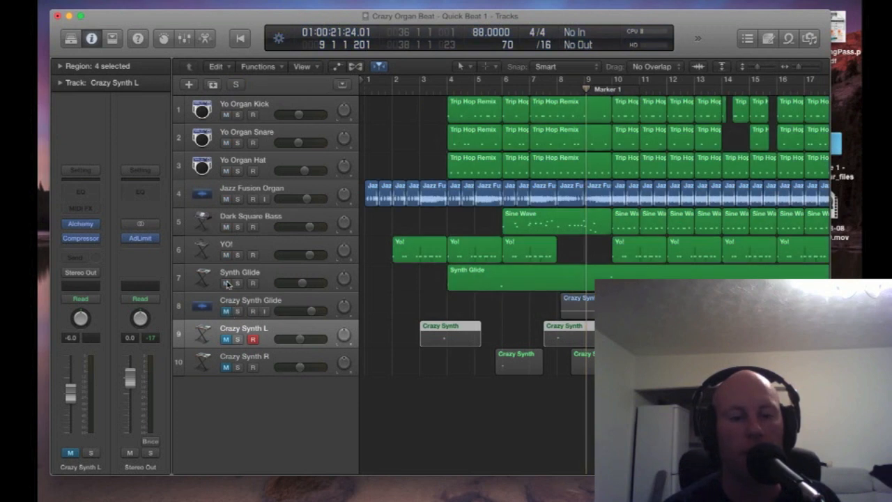
Solo the Synth Glide track, review its Alchemy synth settings, and close the plug-in
left_click(237, 283)
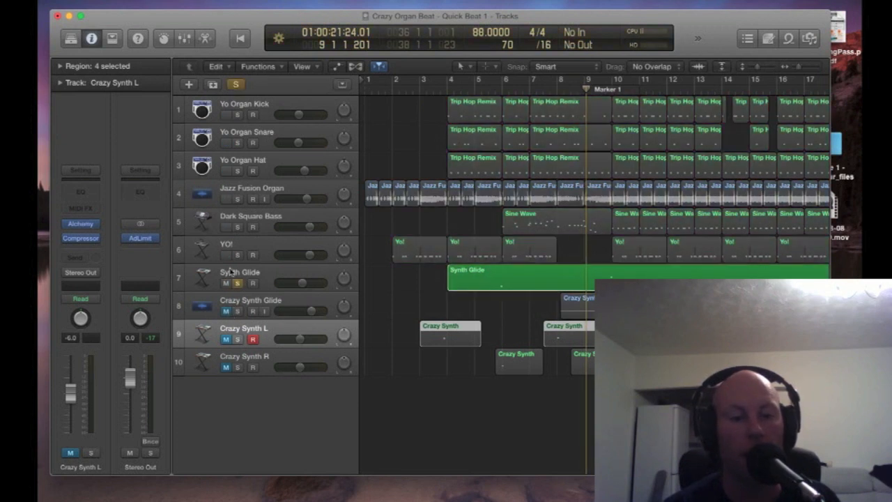
left_click(289, 272)
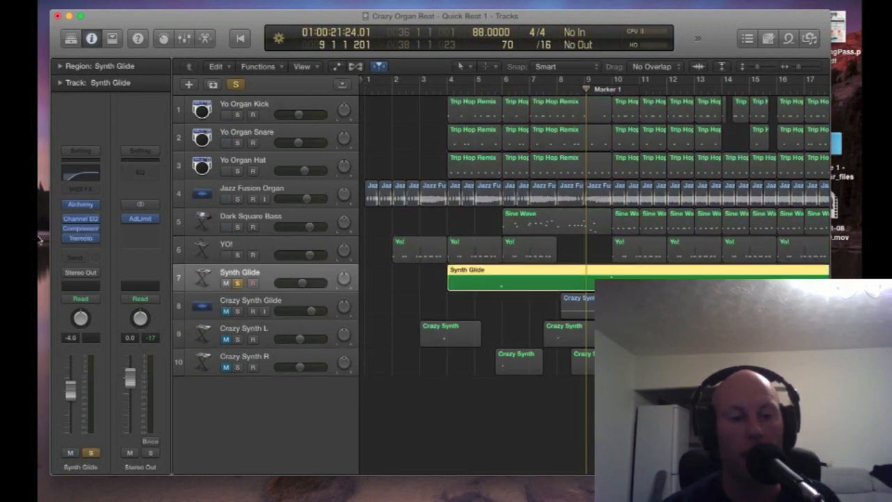
left_click(86, 207)
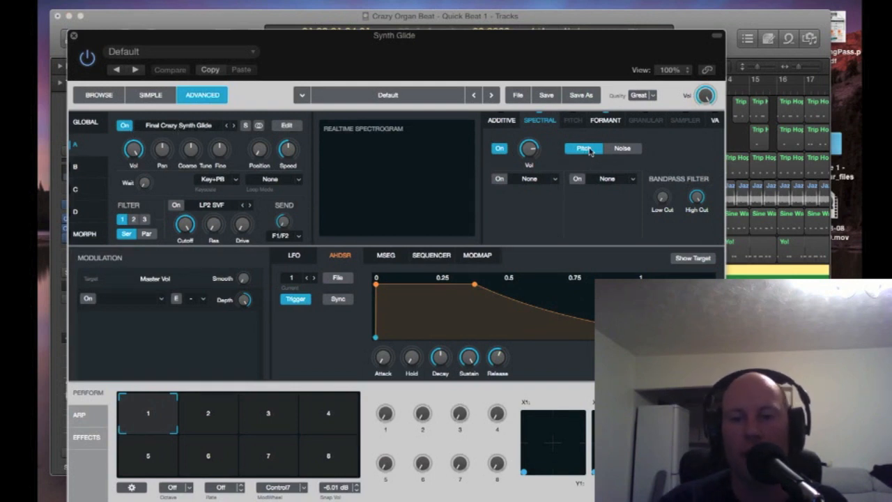
left_click(74, 36)
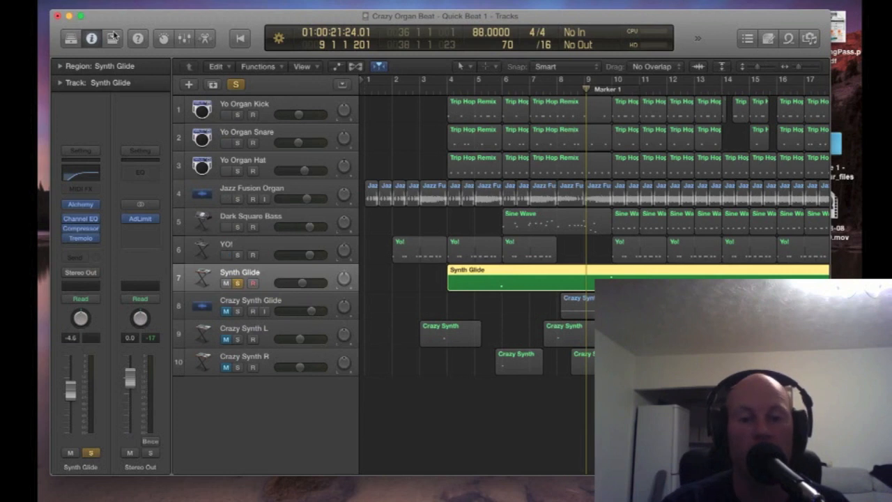
Audition the soloed Synth Glide track from bar 6 to past bar 10, and take it out of solo
key("comma")
key("comma")
key("comma")
key("comma")
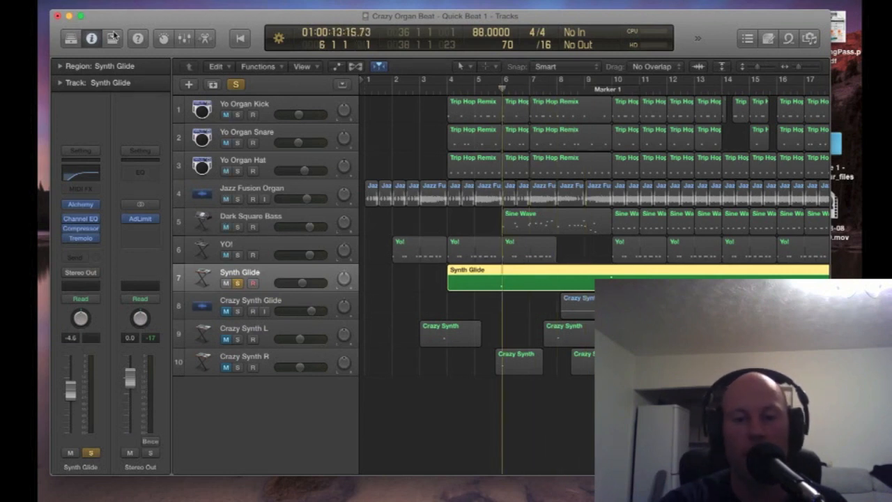
key("space")
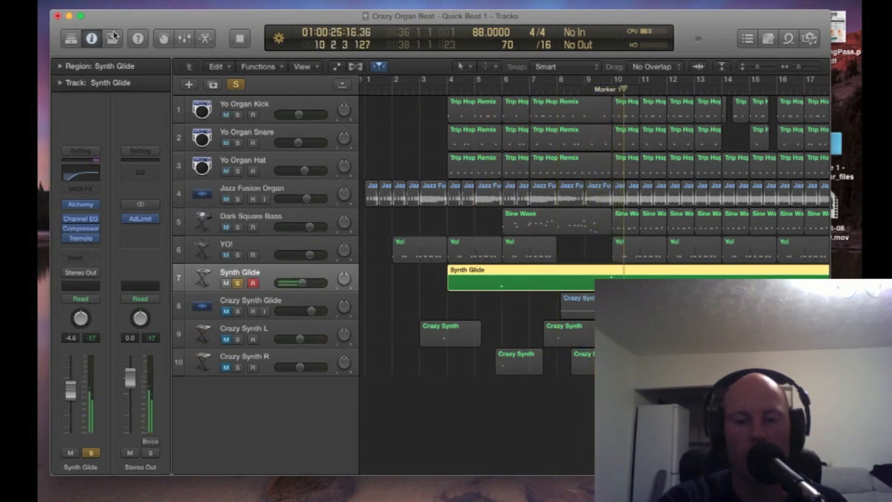
key("space")
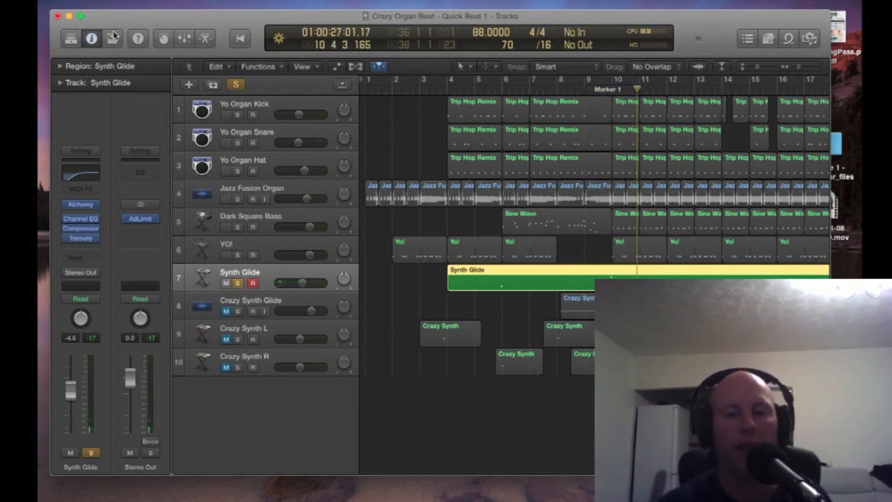
left_click(238, 283)
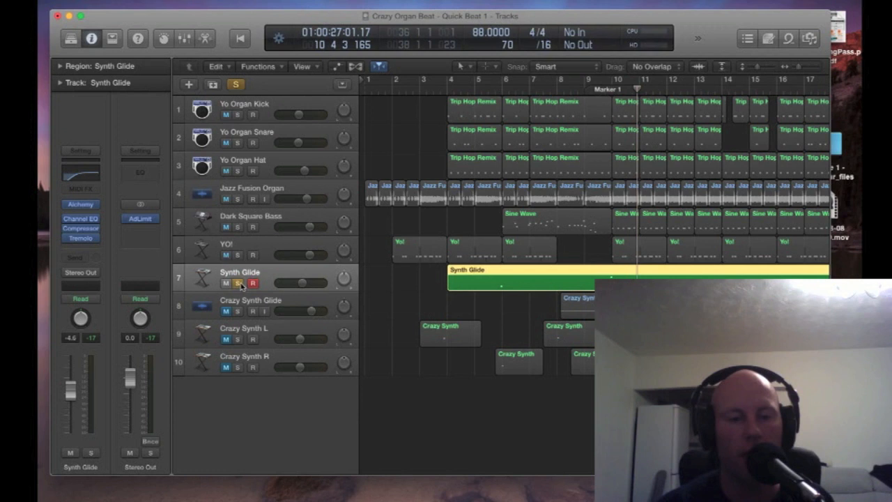
Play the unsoloed mix from bar 6, raising Synth Glide's volume to about -0.3 dB during playback, and stop past bar 21
key("comma")
key("comma")
key("comma")
key("comma")
key("comma")
key("comma")
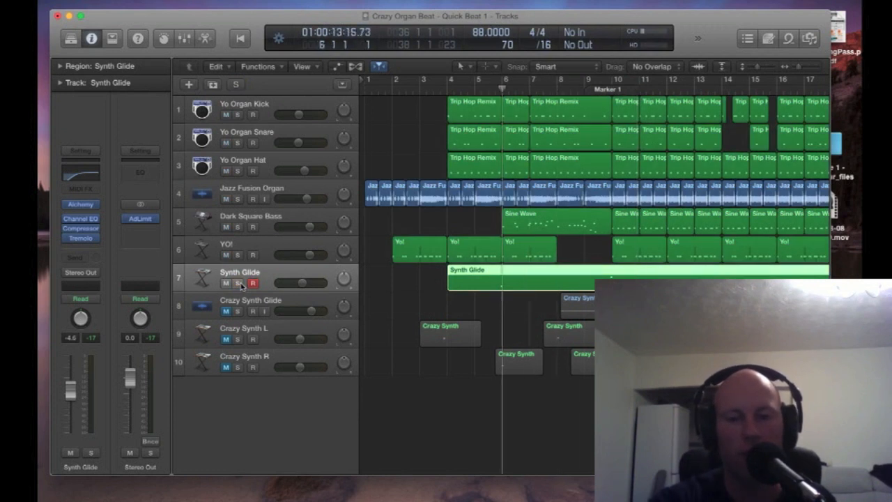
key("space")
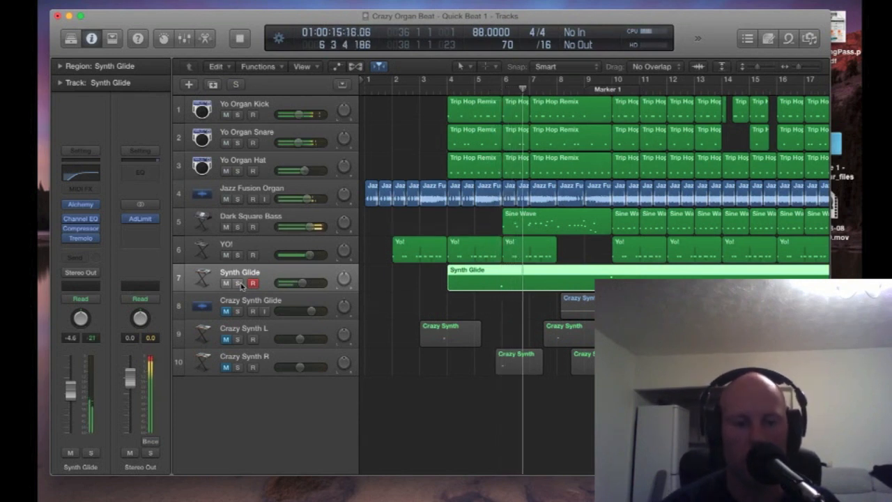
left_click_drag(301, 282, 326, 281)
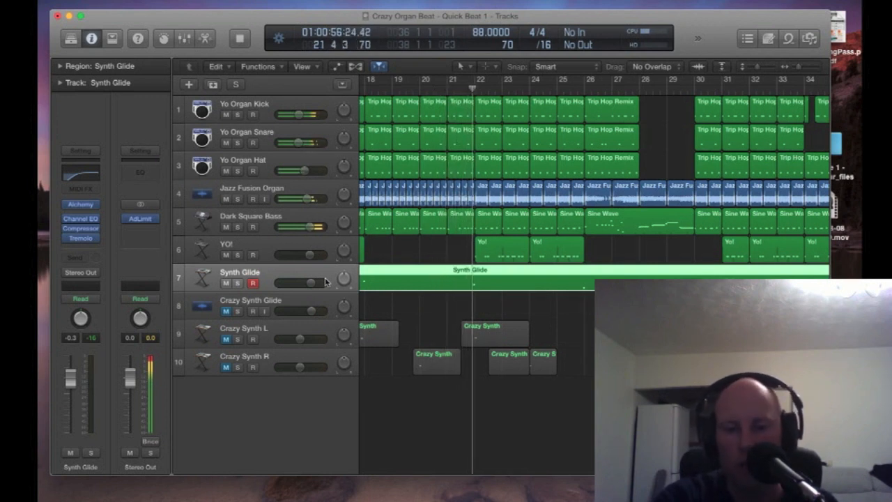
key("space")
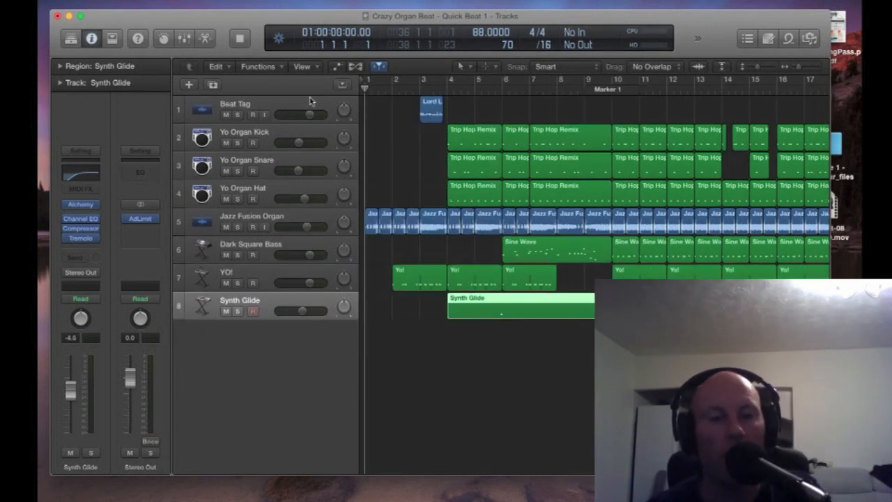
Select the Beat Tag track and play the arrangement from bar 1
left_click(311, 102)
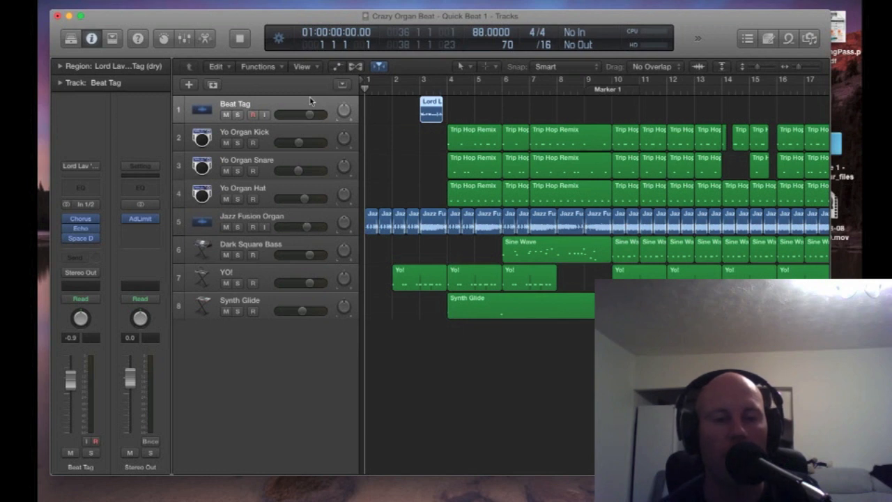
key("space")
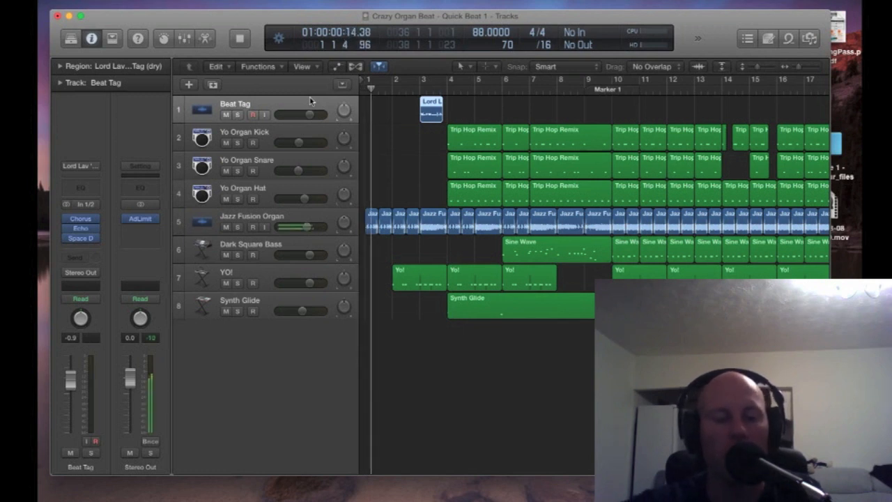